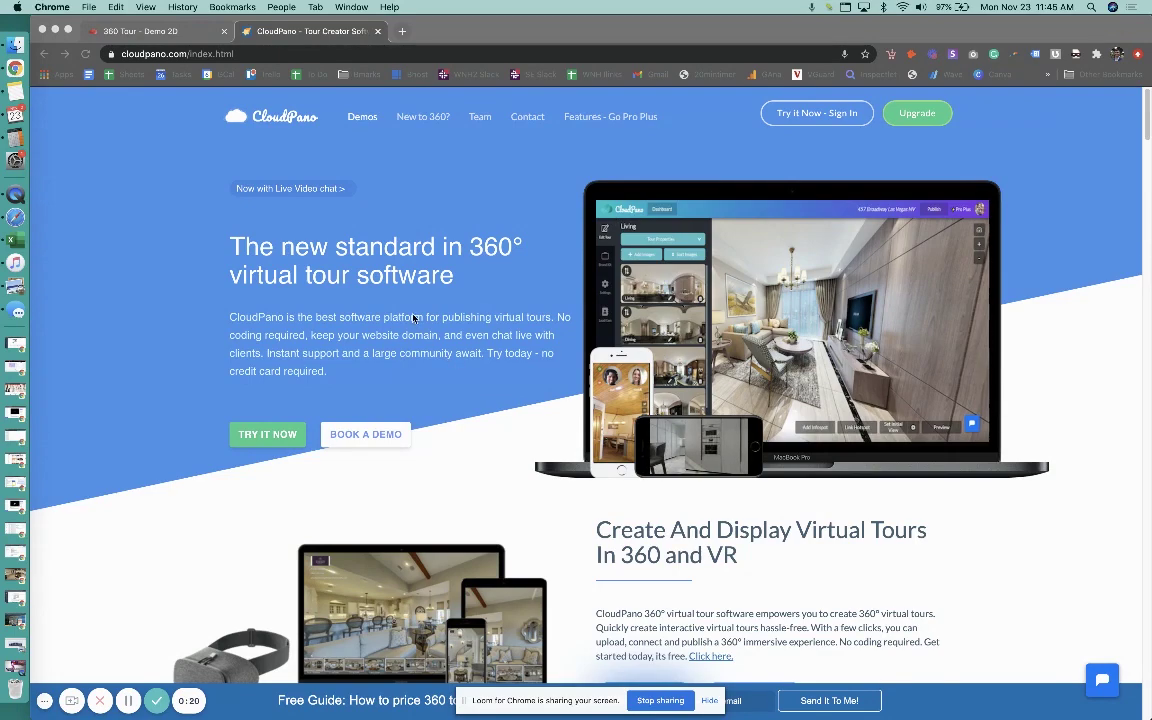
# - Open the Features – Go Pro Plus page in the browser
pyautogui.scroll(-1, 413, 318)
pyautogui.scroll(1, 217, 340)
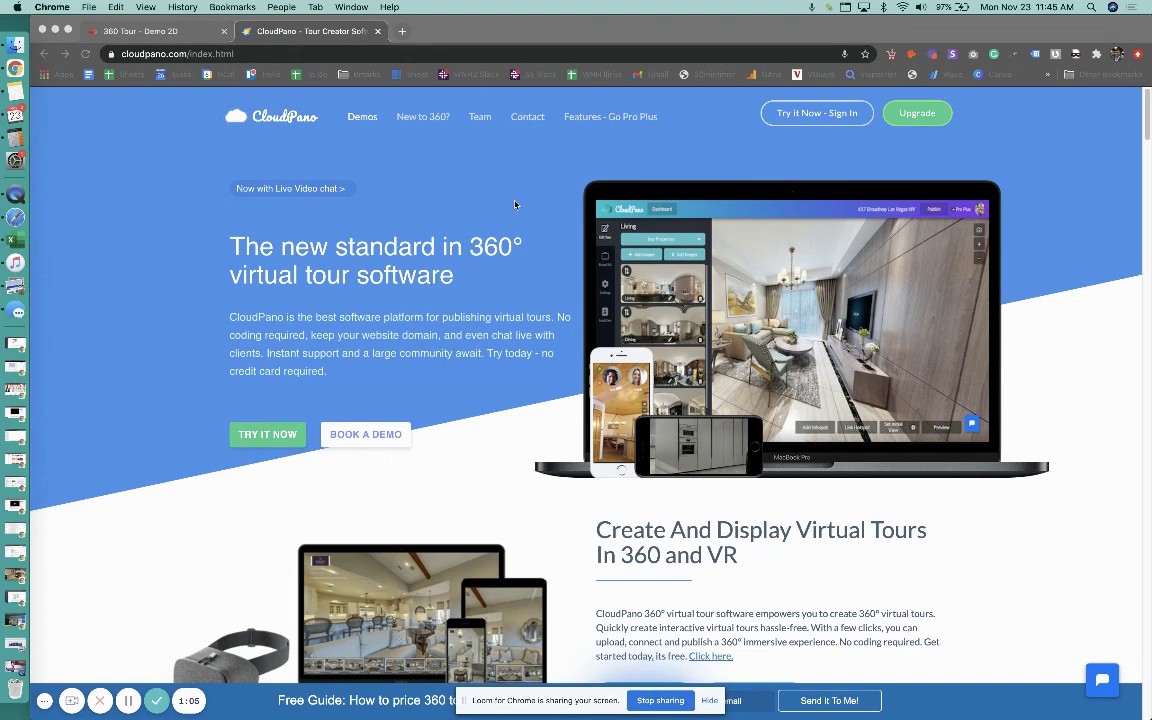
pyautogui.click(406, 197)
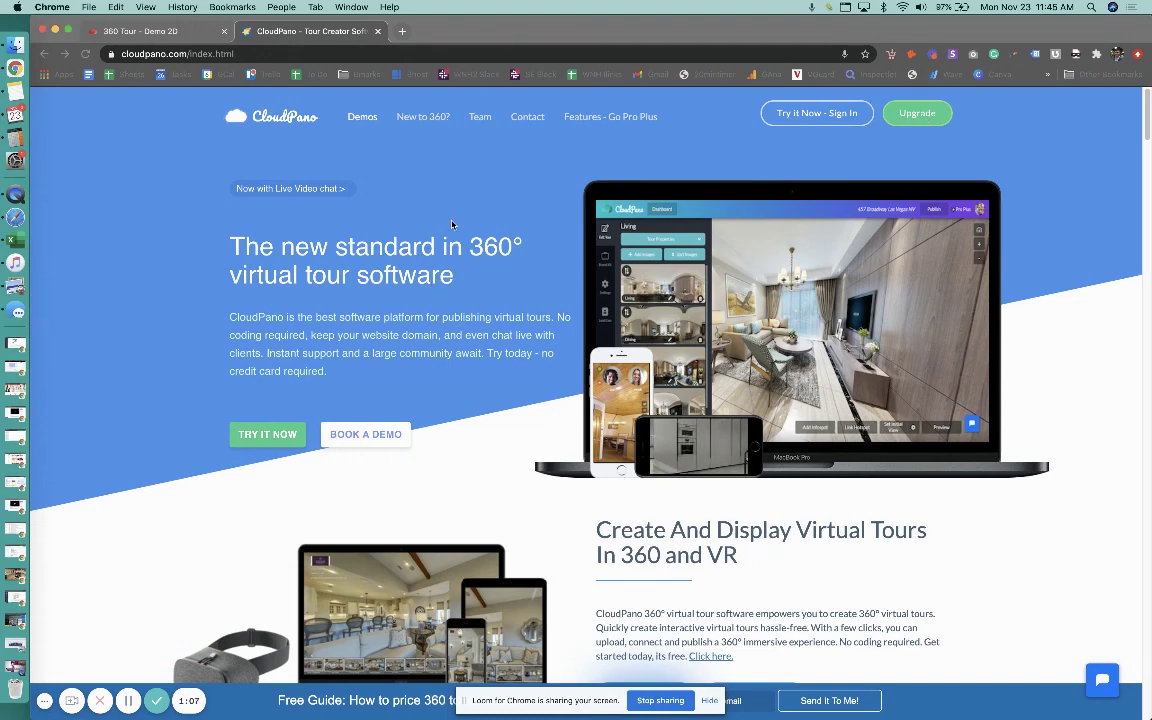
pyautogui.click(581, 119)
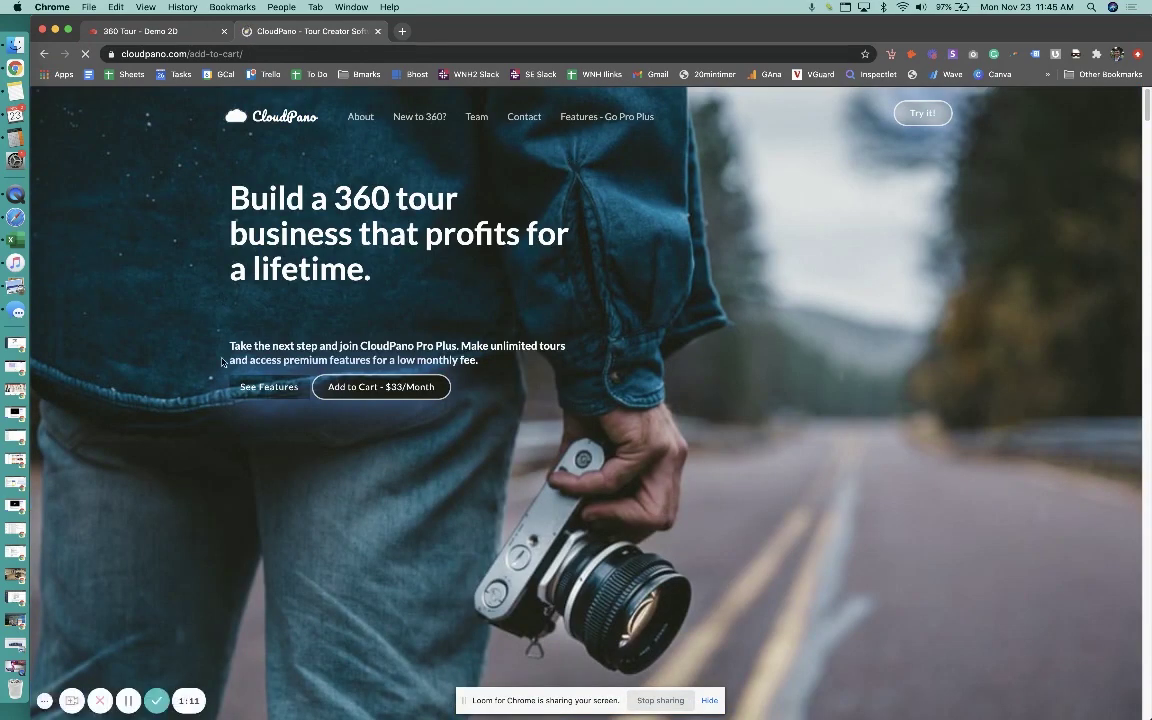
# - Scroll down to the Pro Plus pricing showing the $49 monthly and $33 annual plans
pyautogui.scroll(-2, 192, 378)
pyautogui.scroll(-2, 192, 378)
pyautogui.scroll(-2, 296, 360)
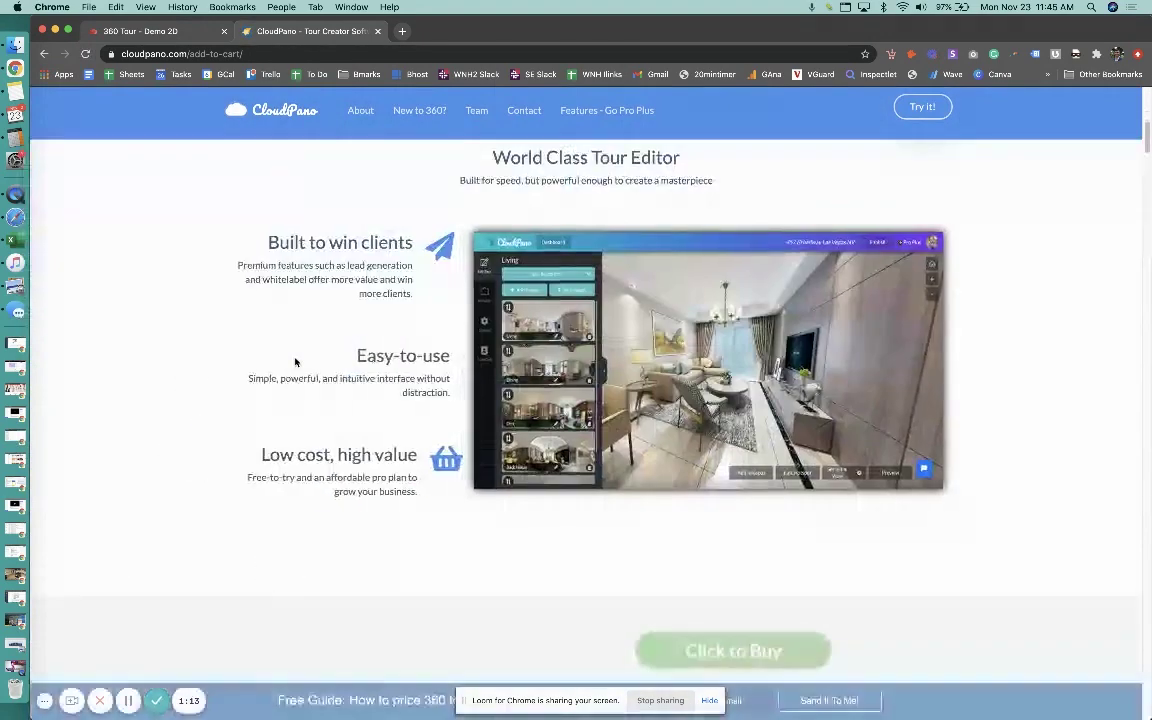
pyautogui.scroll(-4, 296, 360)
pyautogui.scroll(-4, 310, 368)
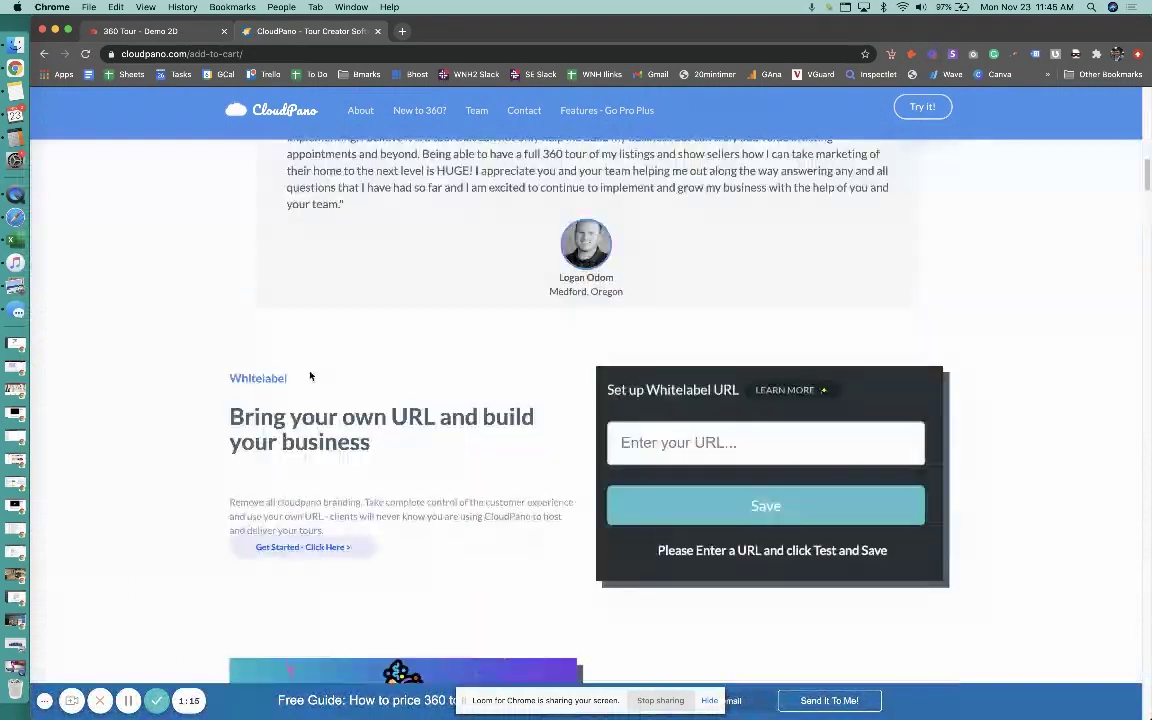
pyautogui.scroll(-1, 310, 370)
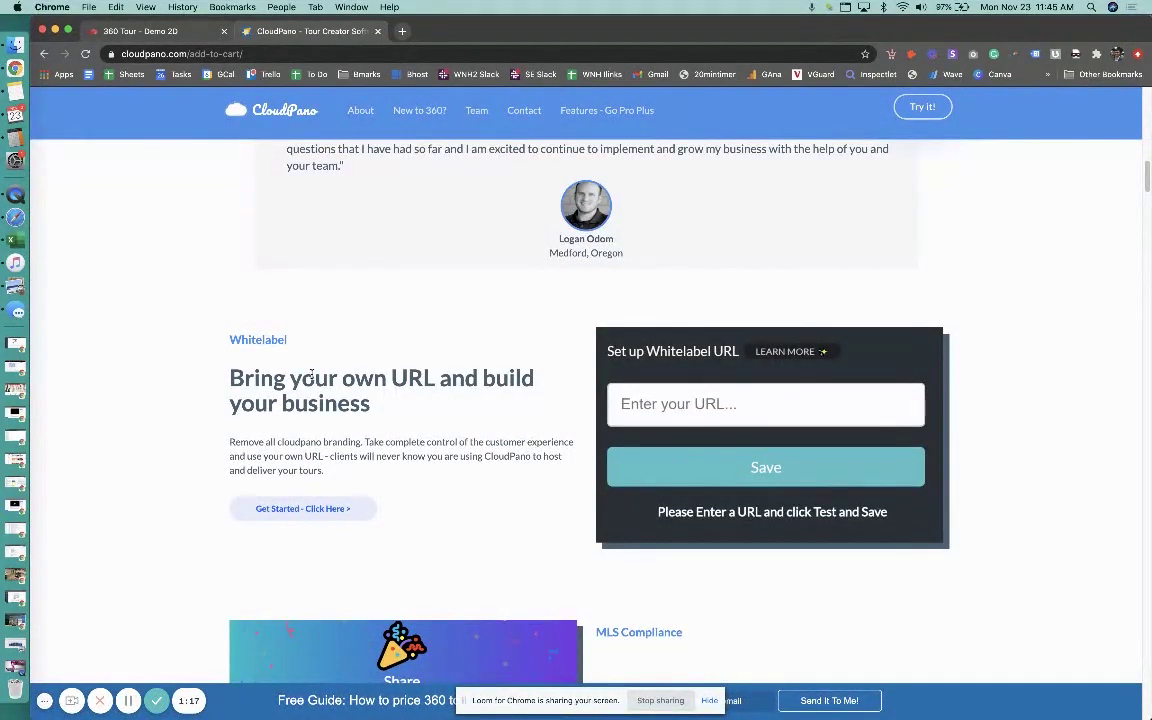
pyautogui.scroll(-4, 312, 370)
pyautogui.scroll(-4, 216, 391)
pyautogui.scroll(-5, 221, 396)
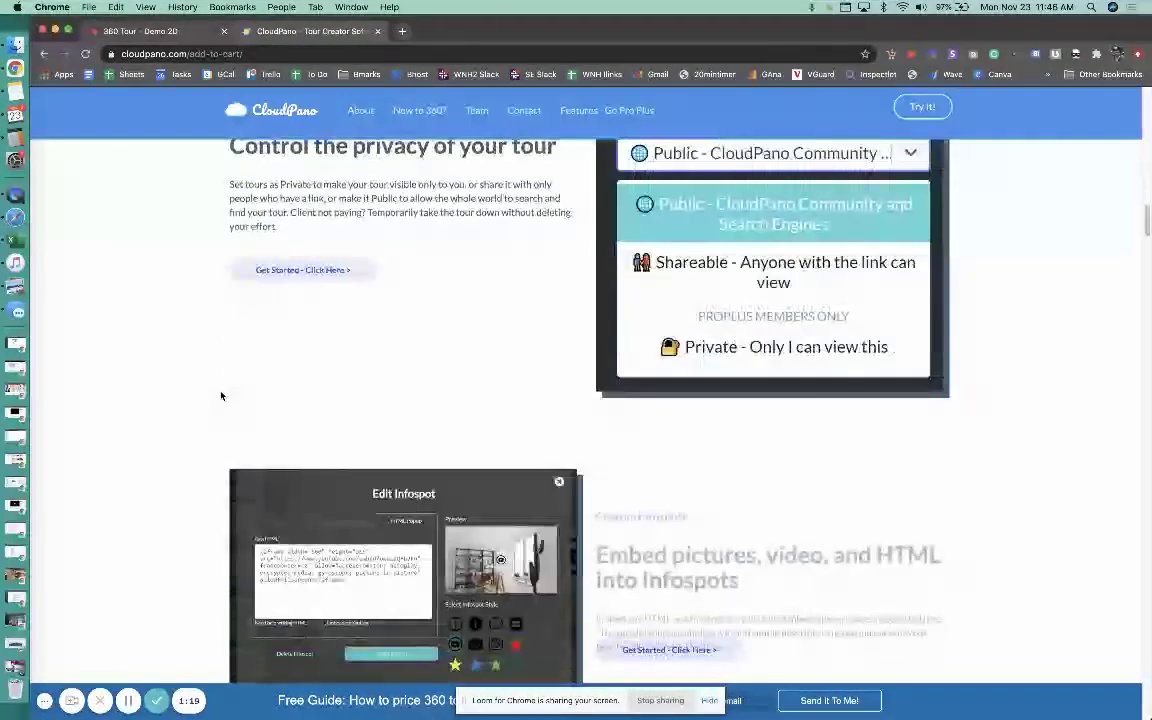
pyautogui.scroll(-5, 221, 395)
pyautogui.scroll(-5, 224, 410)
pyautogui.scroll(-3, 228, 414)
pyautogui.scroll(-3, 234, 422)
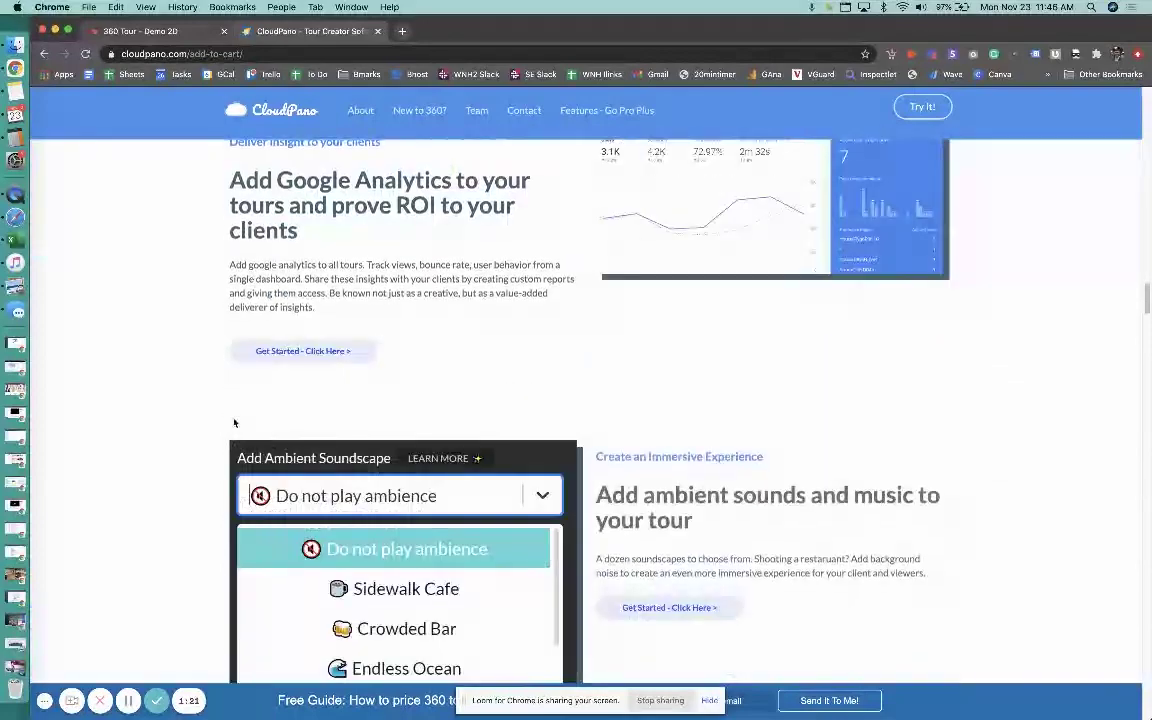
pyautogui.scroll(-5, 236, 420)
pyautogui.scroll(-4, 238, 420)
pyautogui.scroll(-4, 239, 420)
pyautogui.scroll(-1, 240, 421)
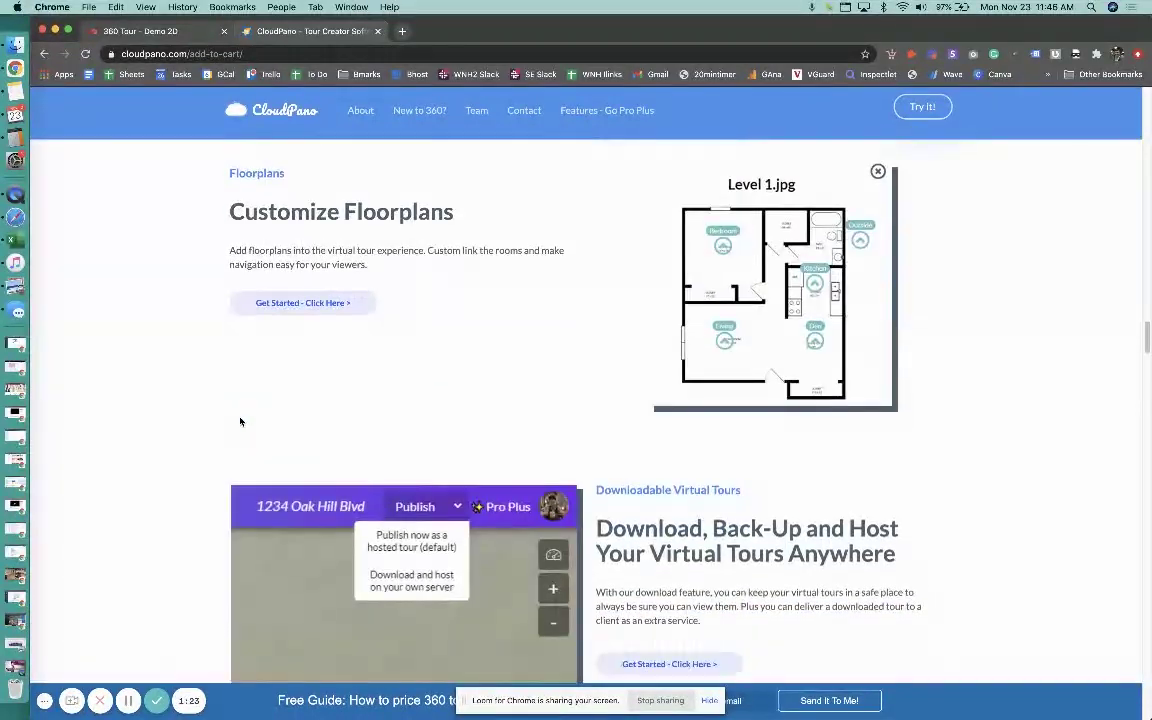
pyautogui.scroll(-3, 240, 421)
pyautogui.scroll(-4, 231, 411)
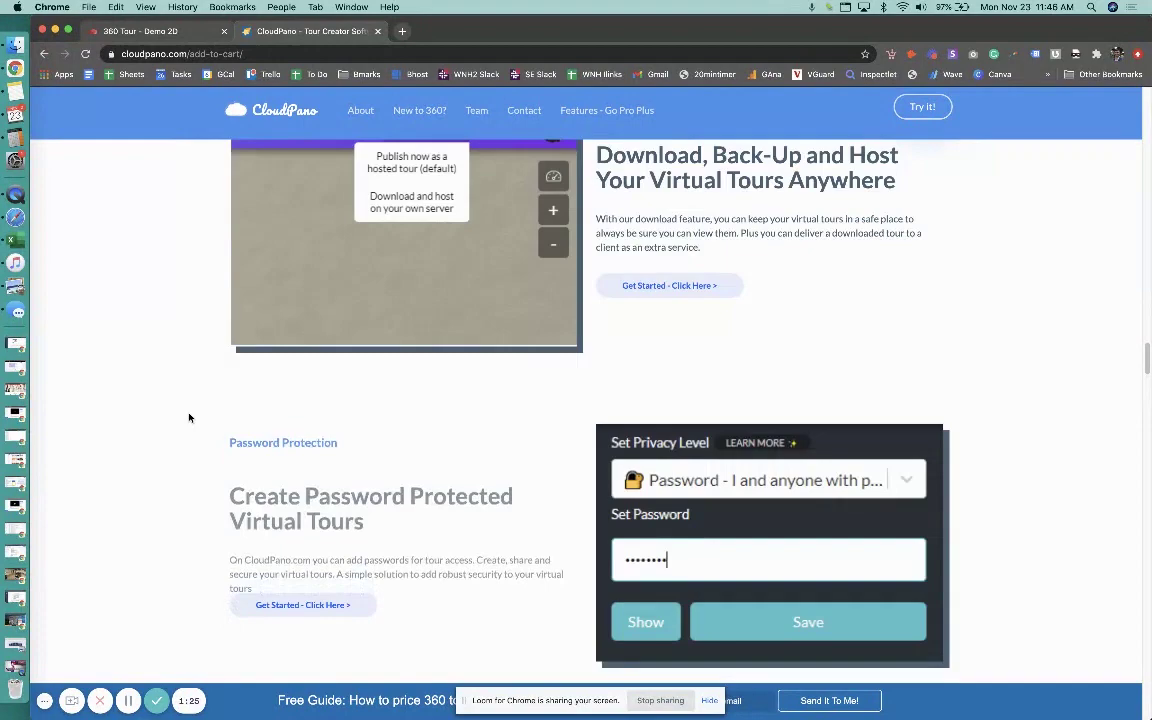
pyautogui.scroll(-4, 189, 418)
pyautogui.scroll(-5, 189, 418)
pyautogui.scroll(-3, 189, 418)
pyautogui.scroll(-5, 189, 418)
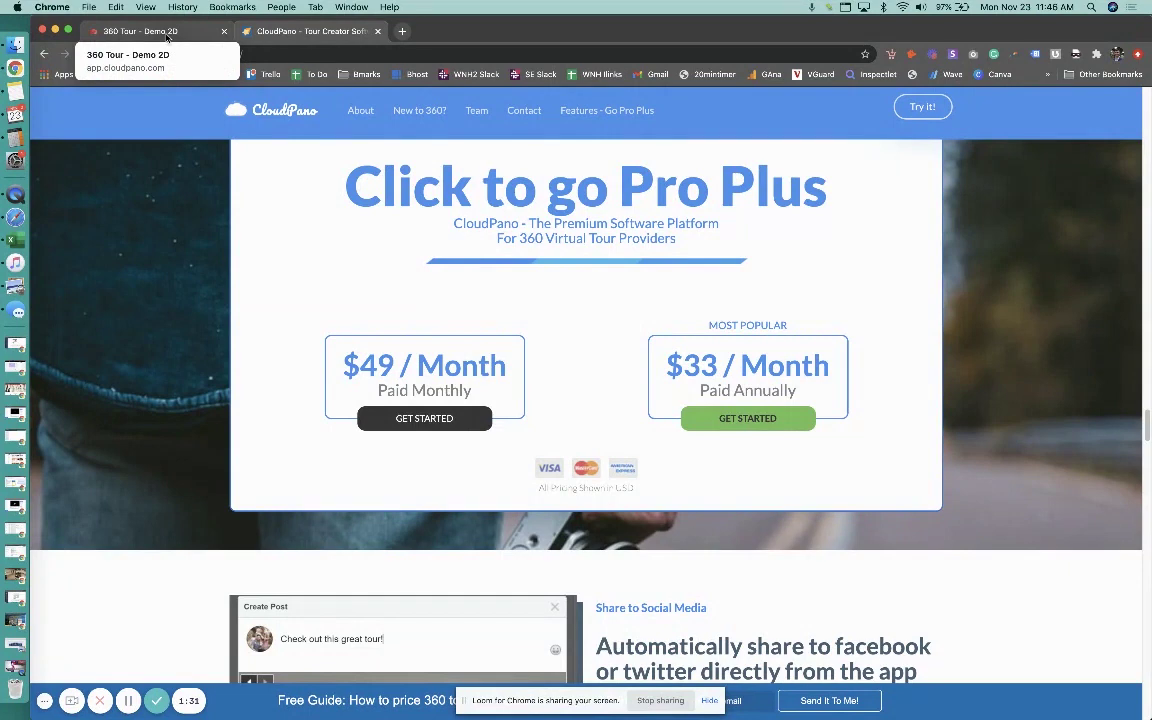
# - In the Demo 2D tour, visit Neighborhood and Front Entry, then look around the Neighborhood street
pyautogui.click(167, 35)
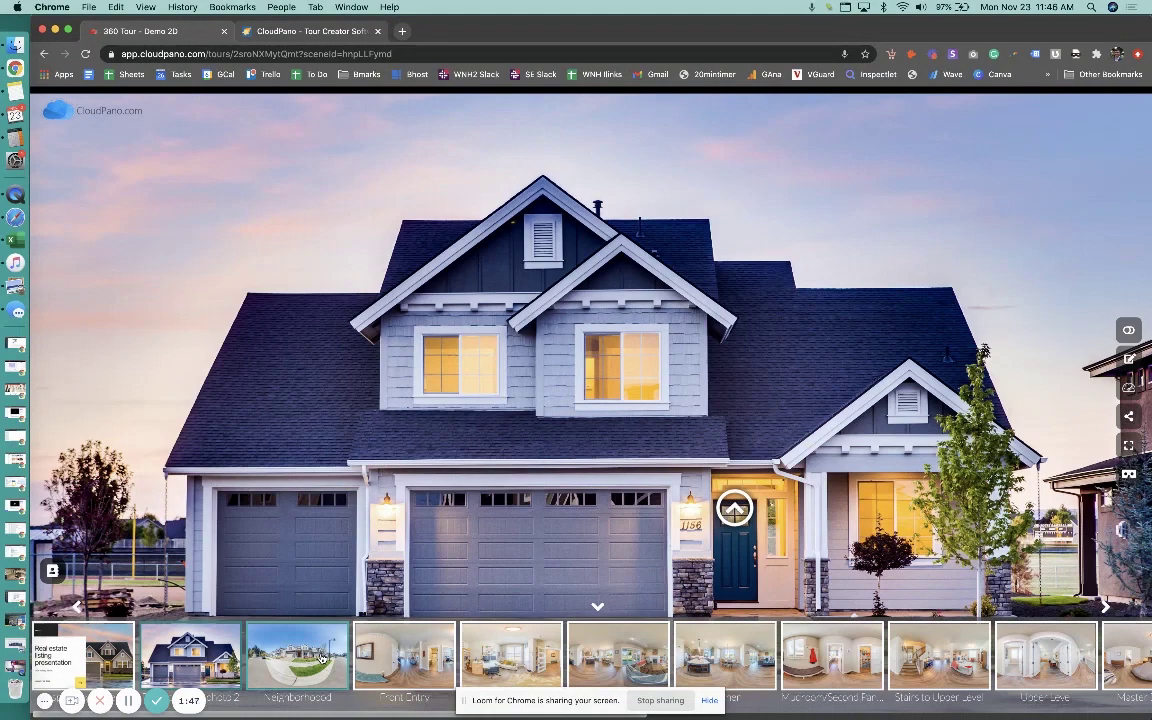
pyautogui.click(322, 657)
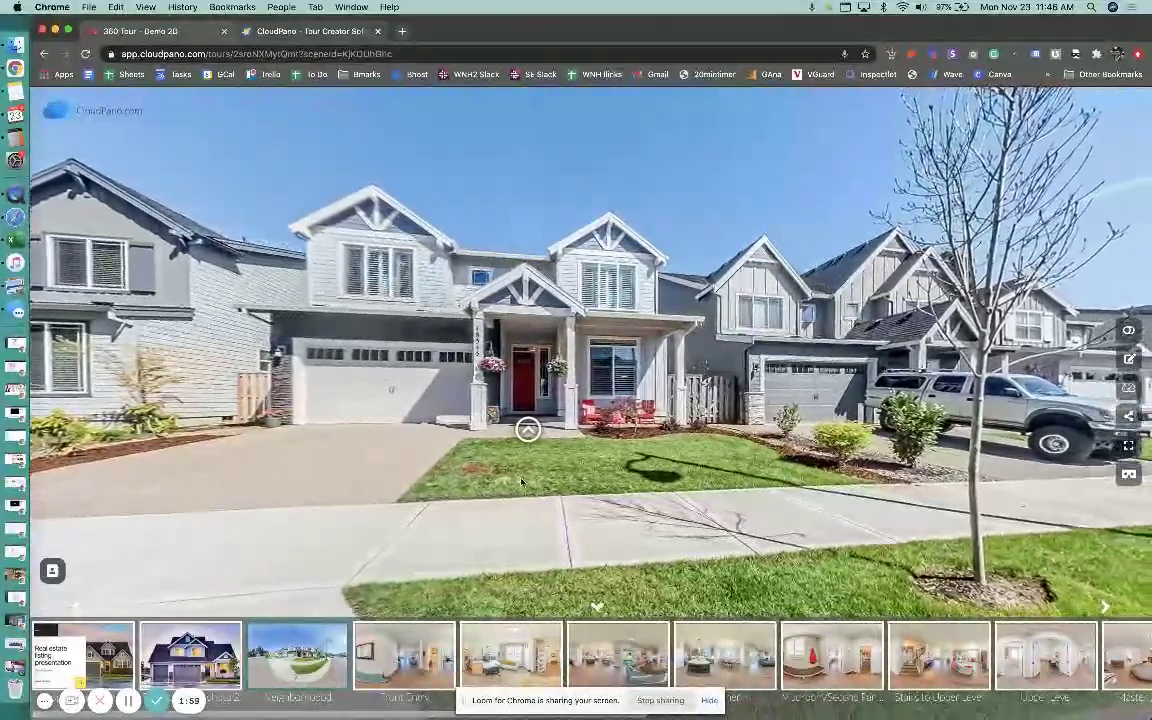
pyautogui.click(527, 429)
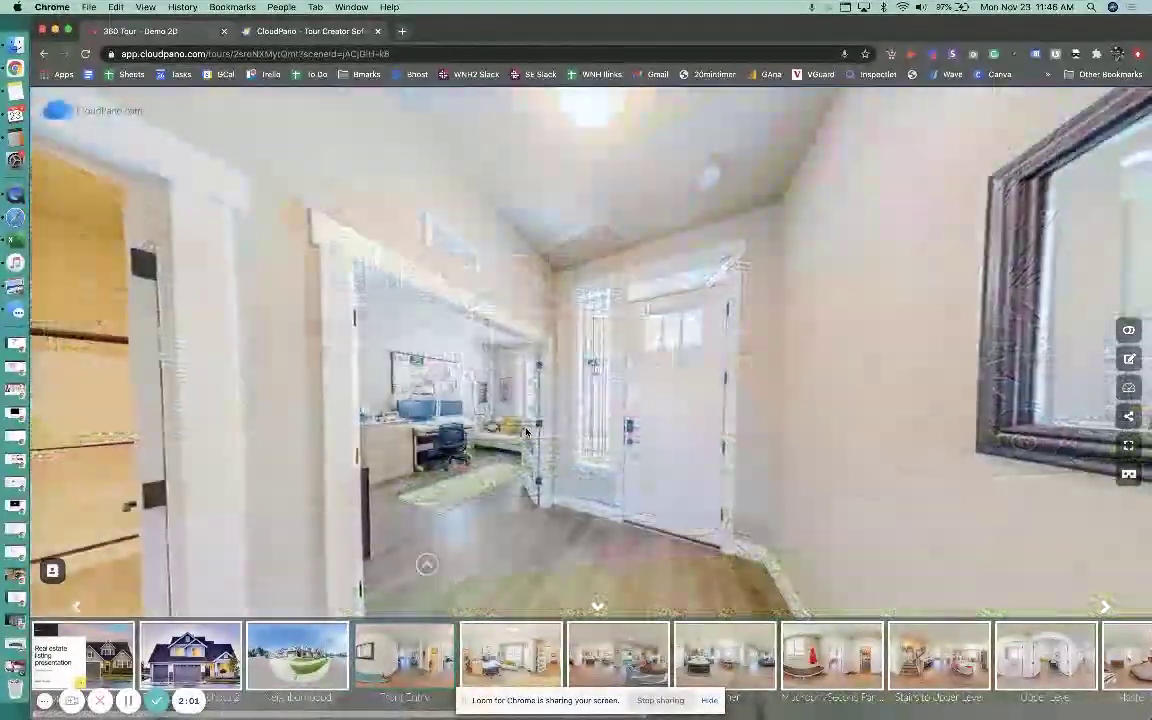
pyautogui.click(319, 681)
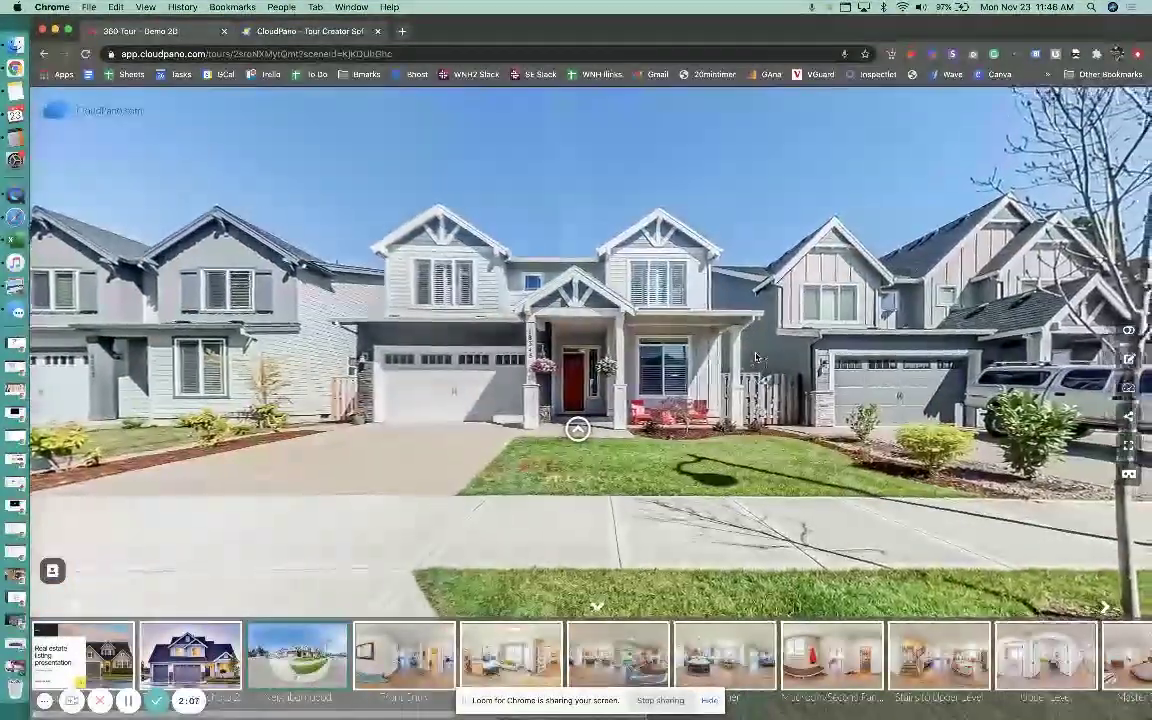
pyautogui.moveTo(757, 357); pyautogui.dragTo(300, 360)
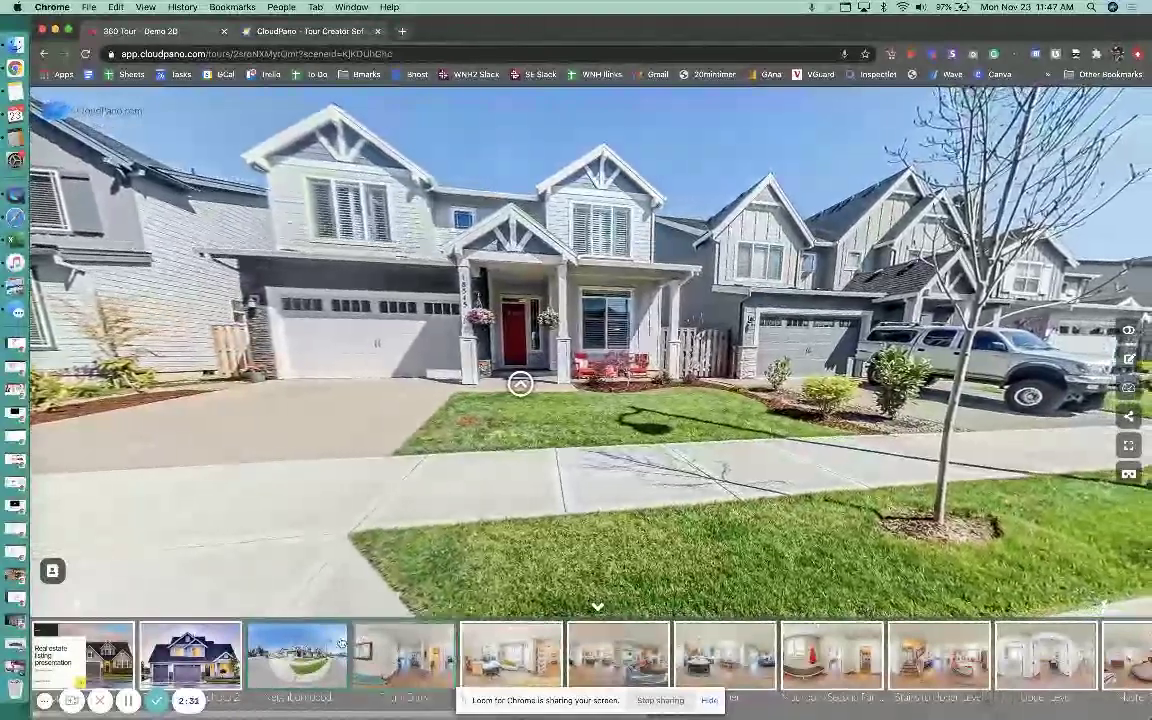
pyautogui.moveTo(185, 450); pyautogui.dragTo(242, 443)
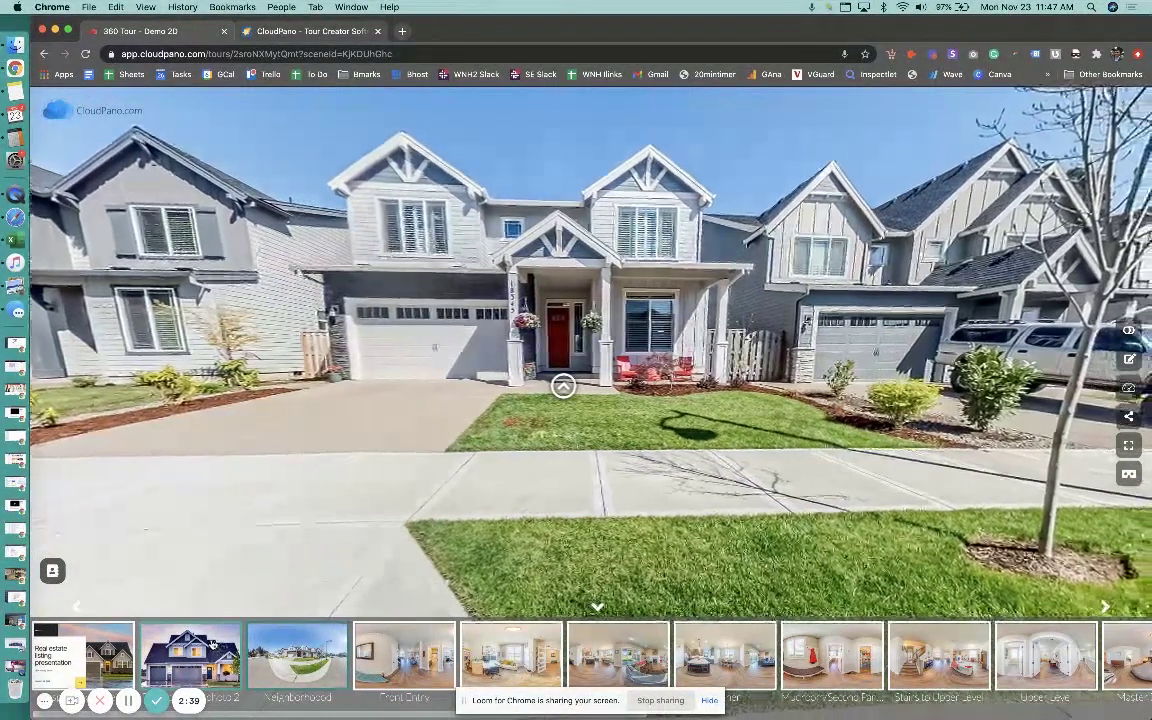
# - Go to the blue house exterior, hide thumbnails, and follow hotspots through Front Entry to the office doorway
pyautogui.click(203, 645)
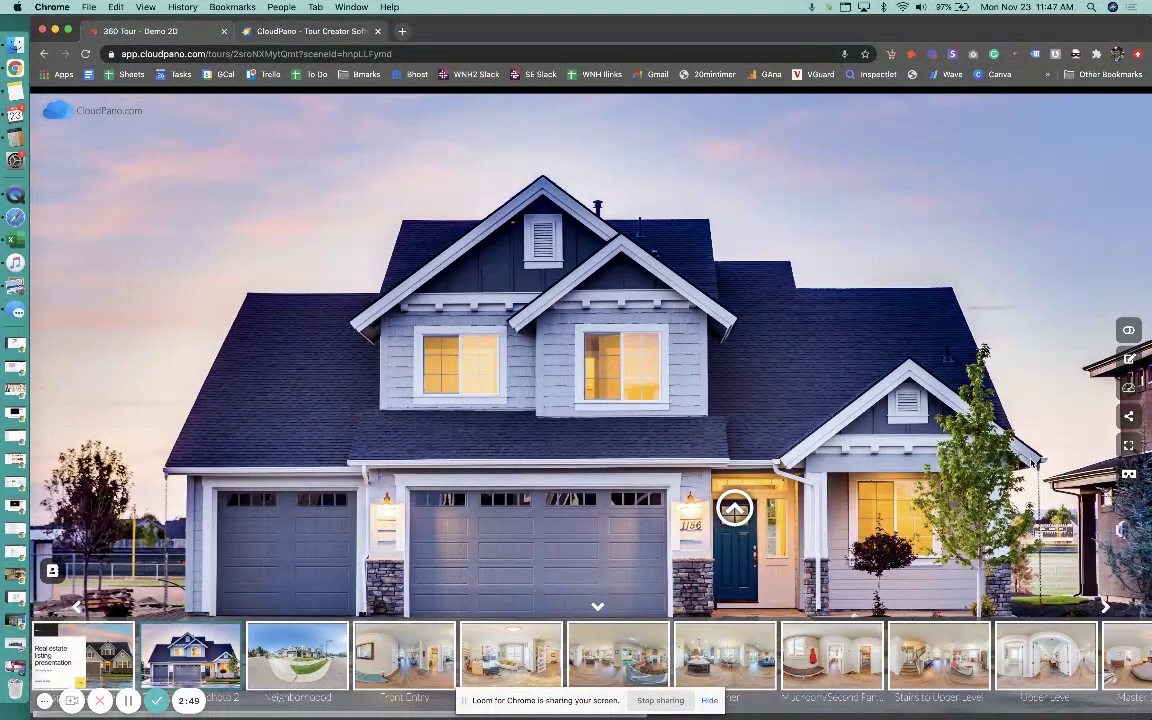
pyautogui.click(598, 608)
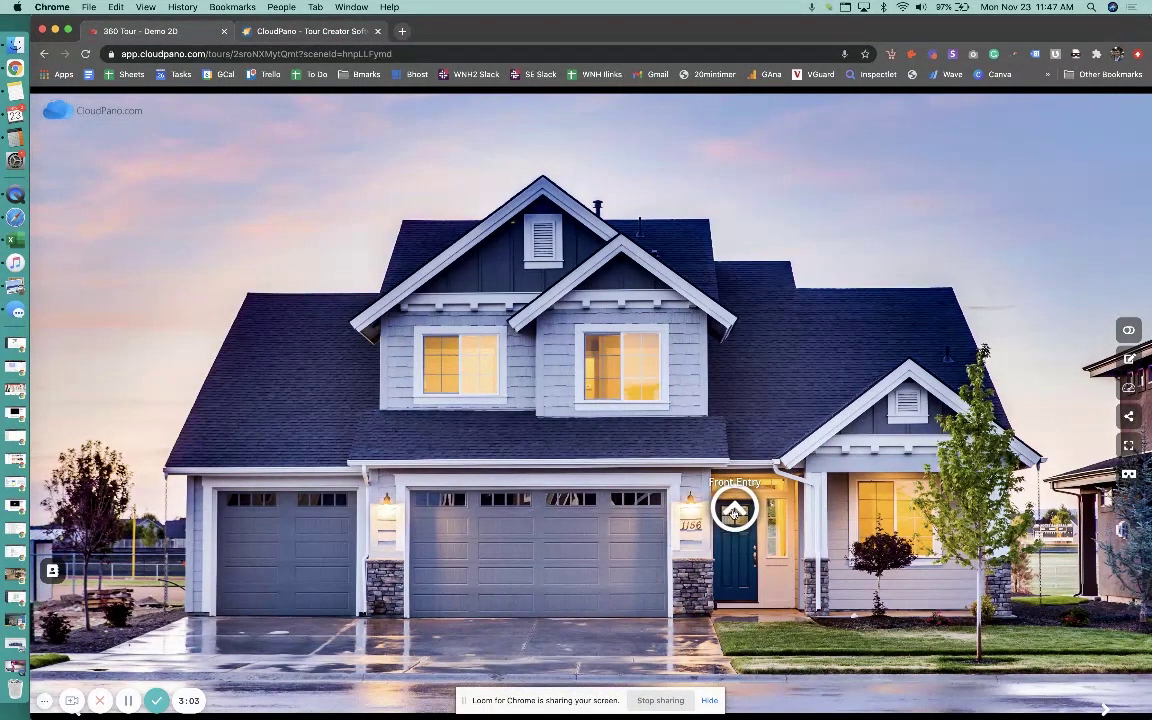
pyautogui.click(734, 512)
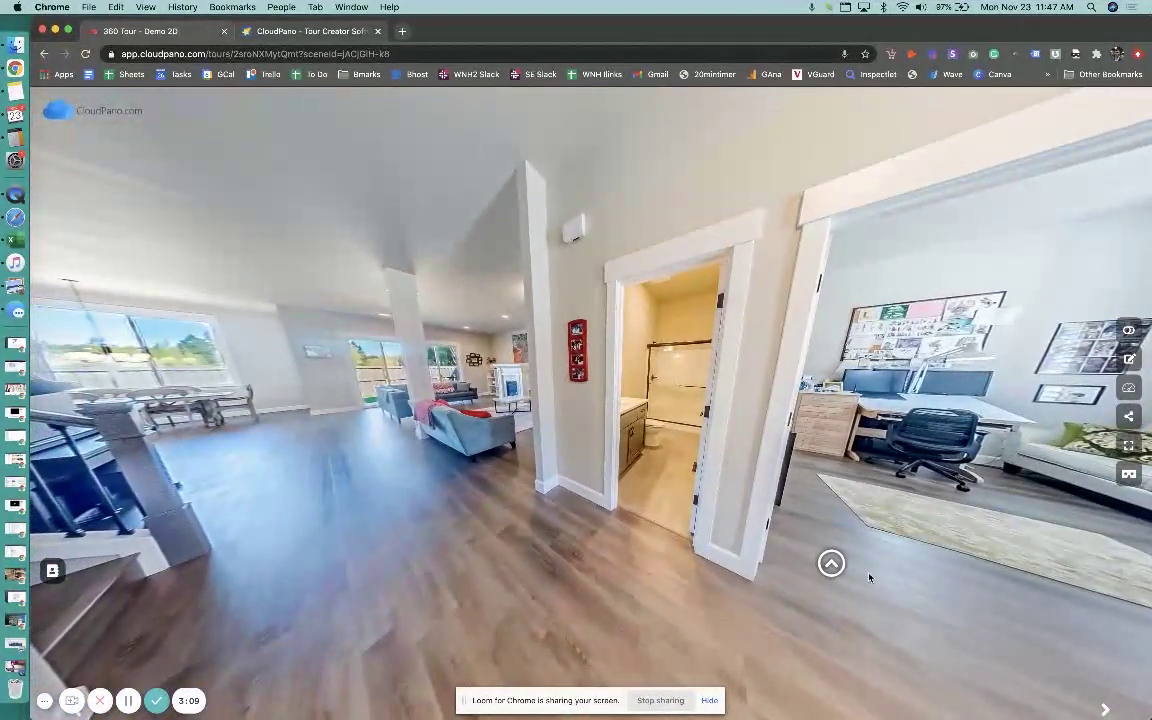
pyautogui.click(831, 563)
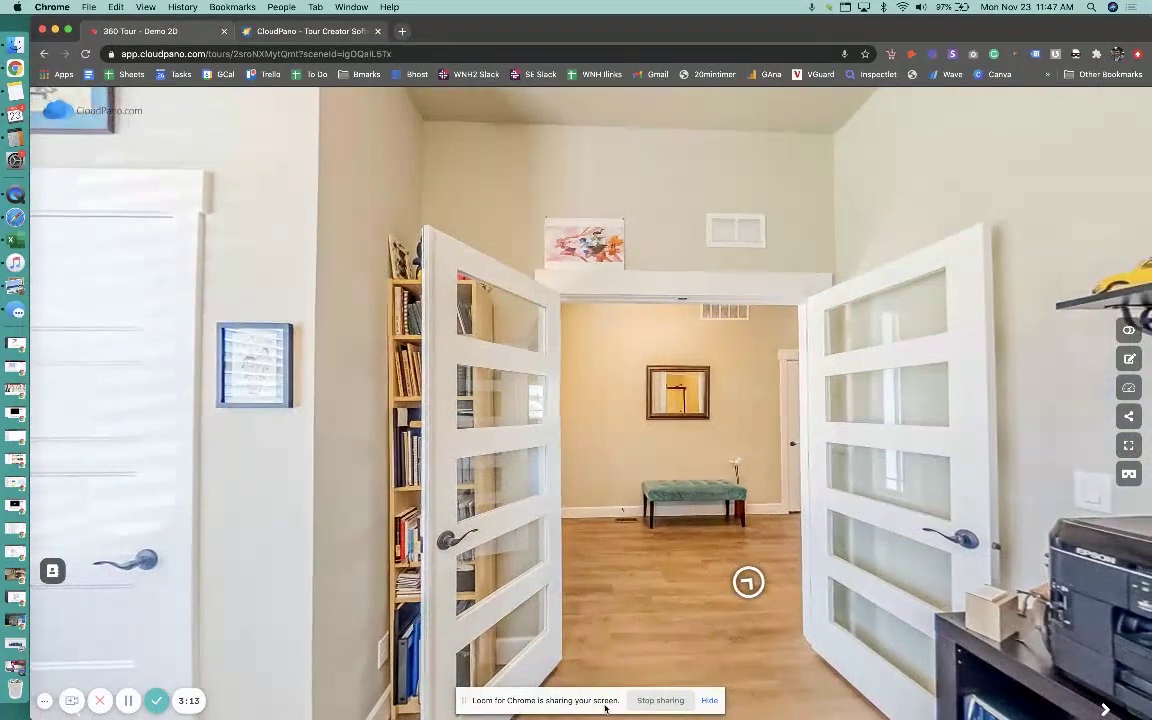
# - From the scene list, visit the blue house and Neighborhood, then return to the blue house
pyautogui.click(598, 710)
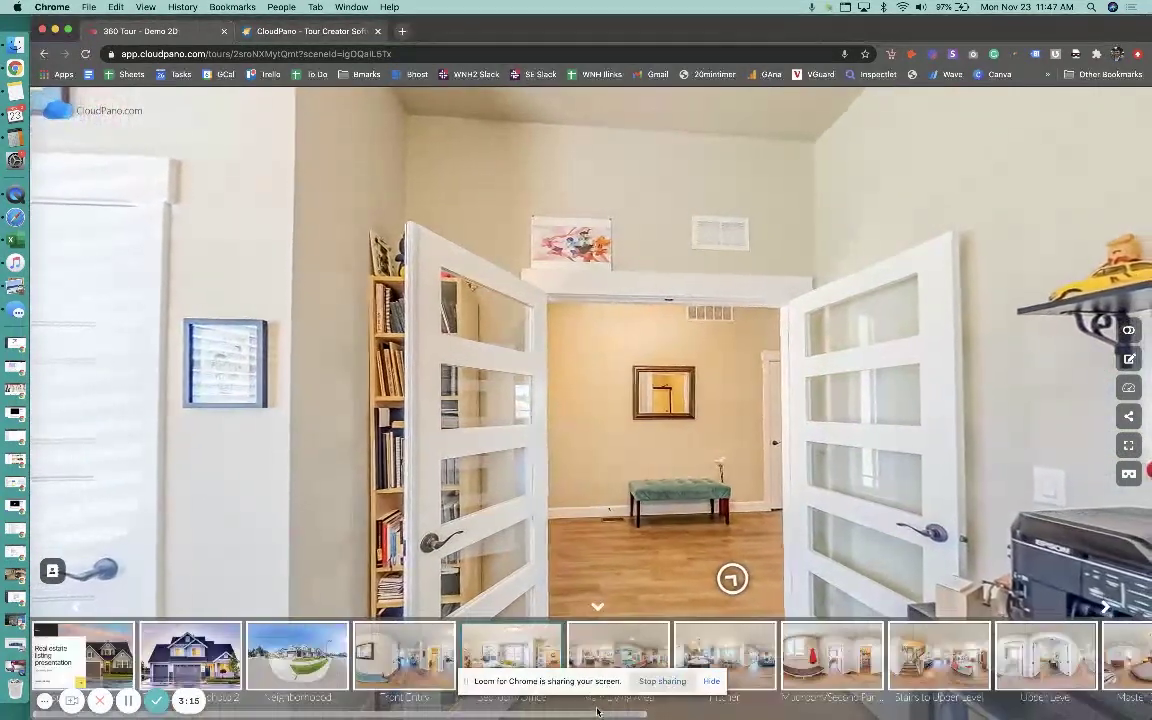
pyautogui.click(200, 648)
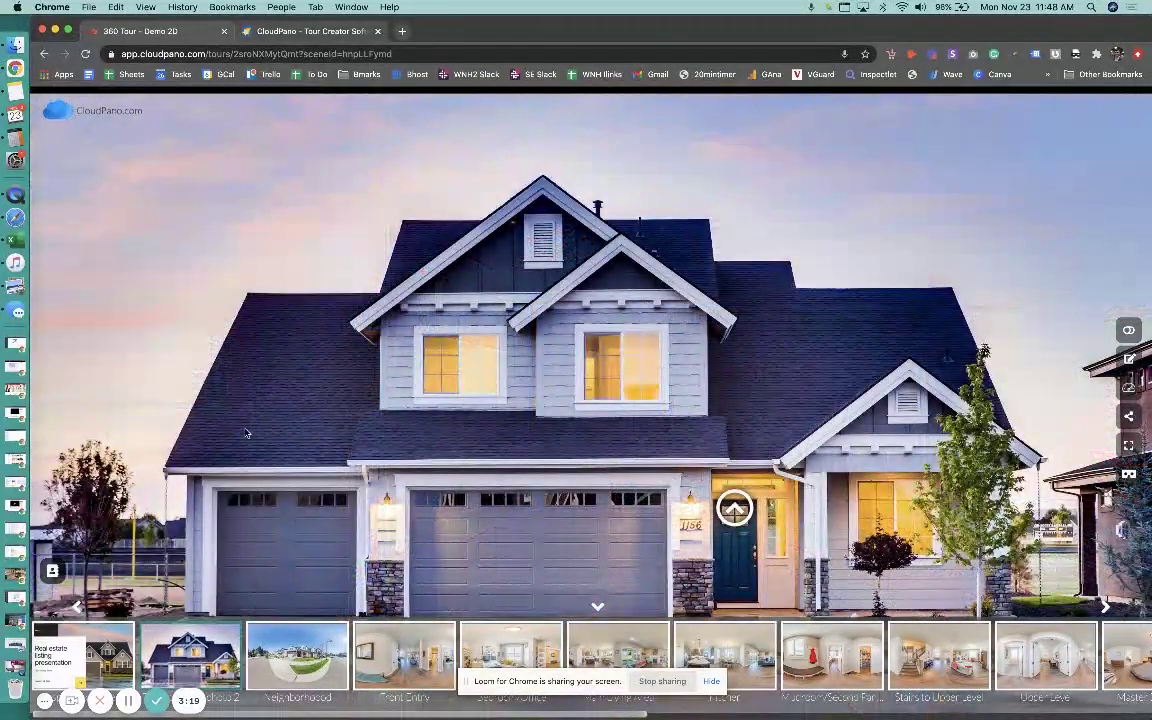
pyautogui.click(315, 668)
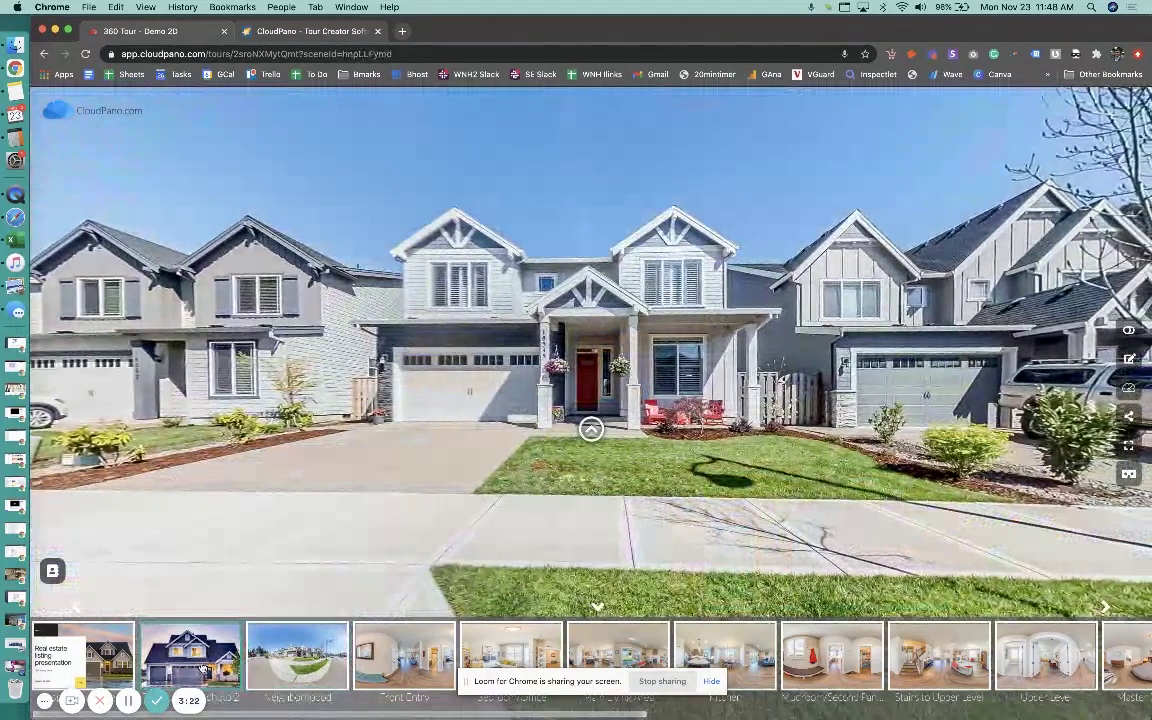
pyautogui.click(200, 668)
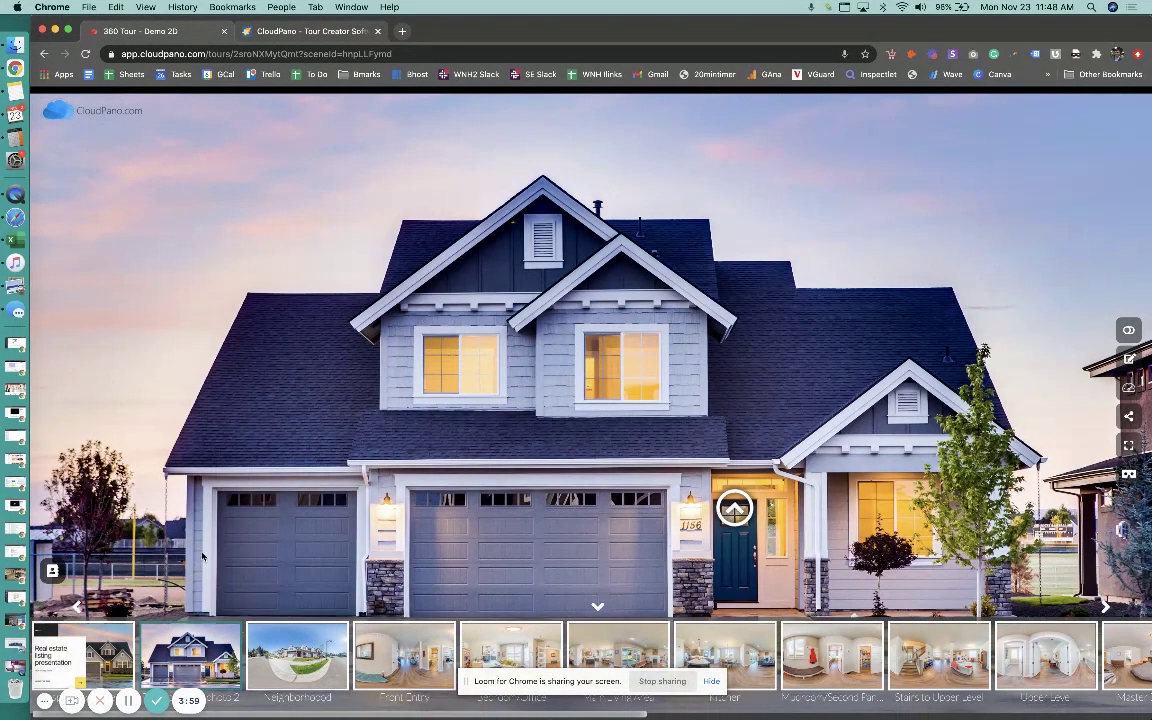
# - View the Real estate listing splash, follow Get Started into the 360 interior, then return to the blue house
pyautogui.click(95, 660)
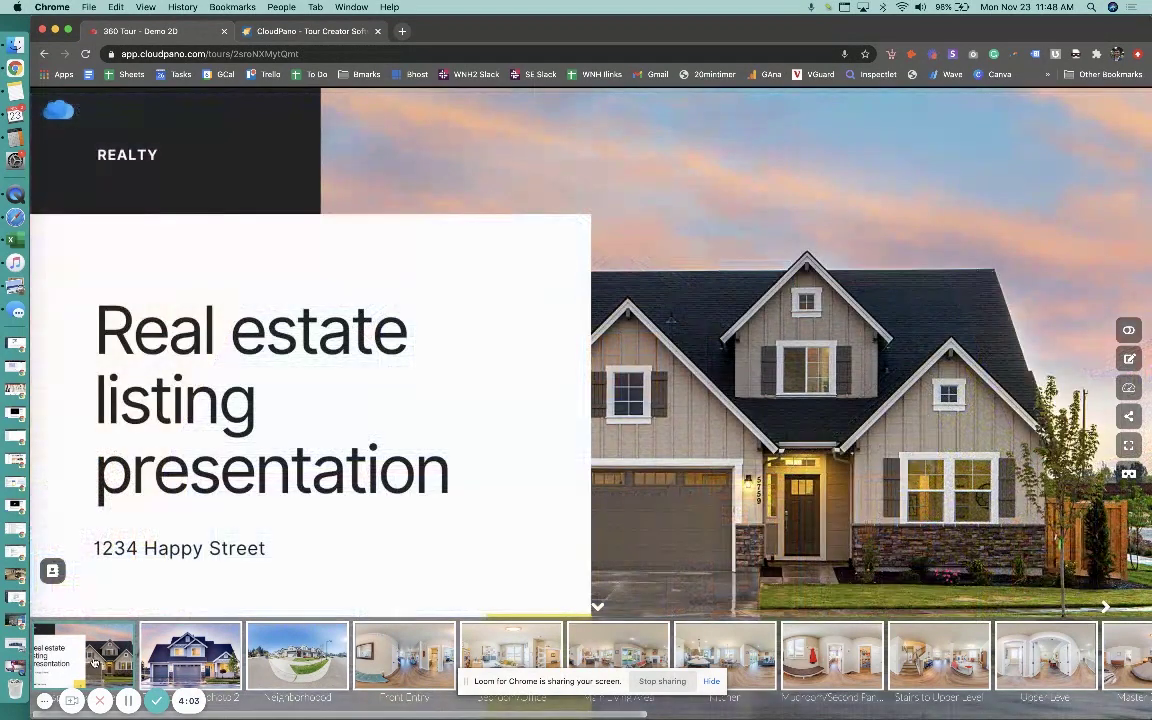
pyautogui.click(598, 606)
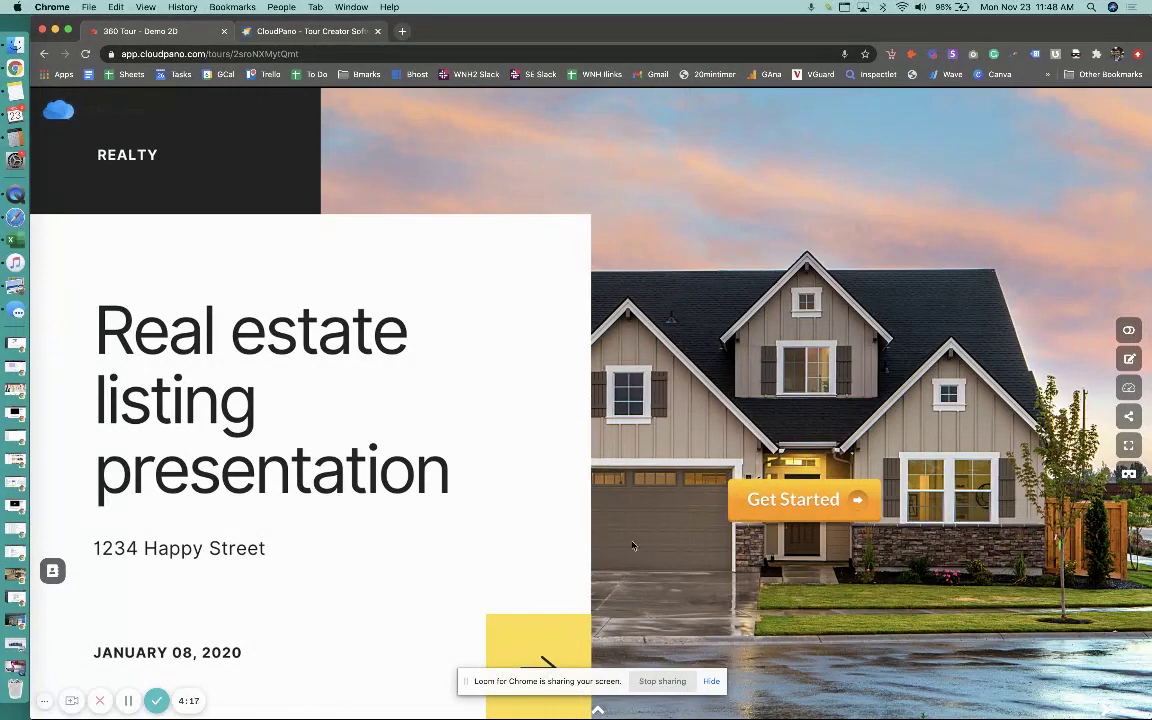
pyautogui.click(802, 505)
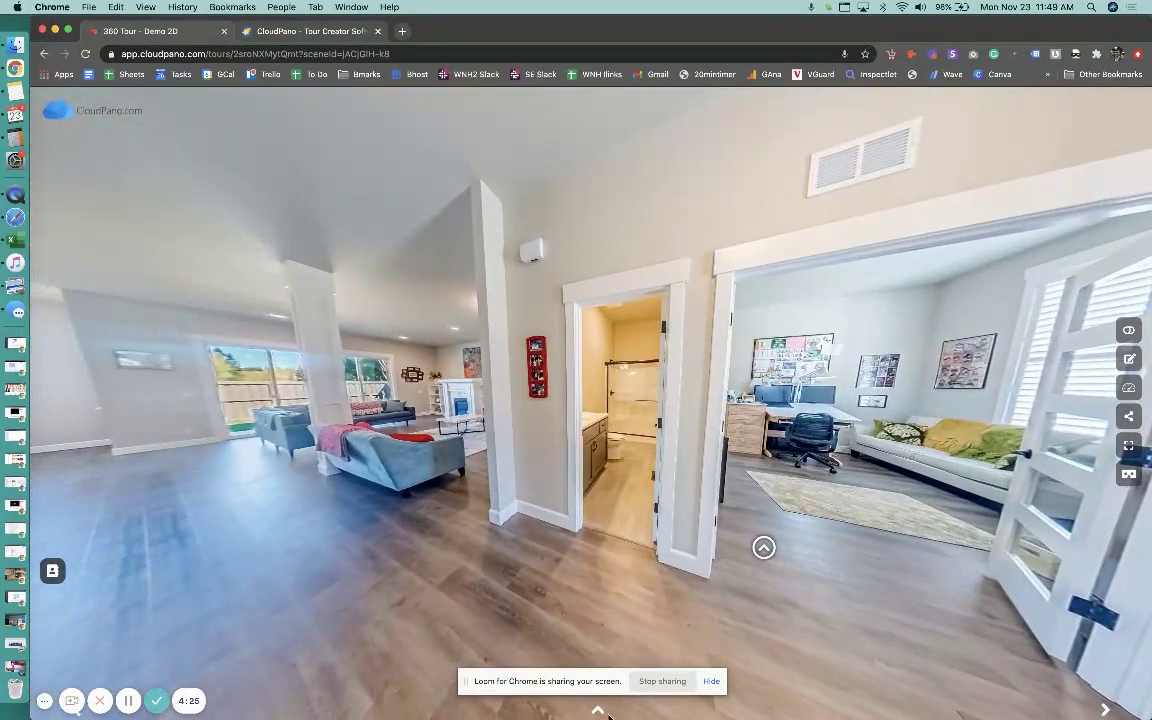
pyautogui.click(600, 711)
pyautogui.click(82, 655)
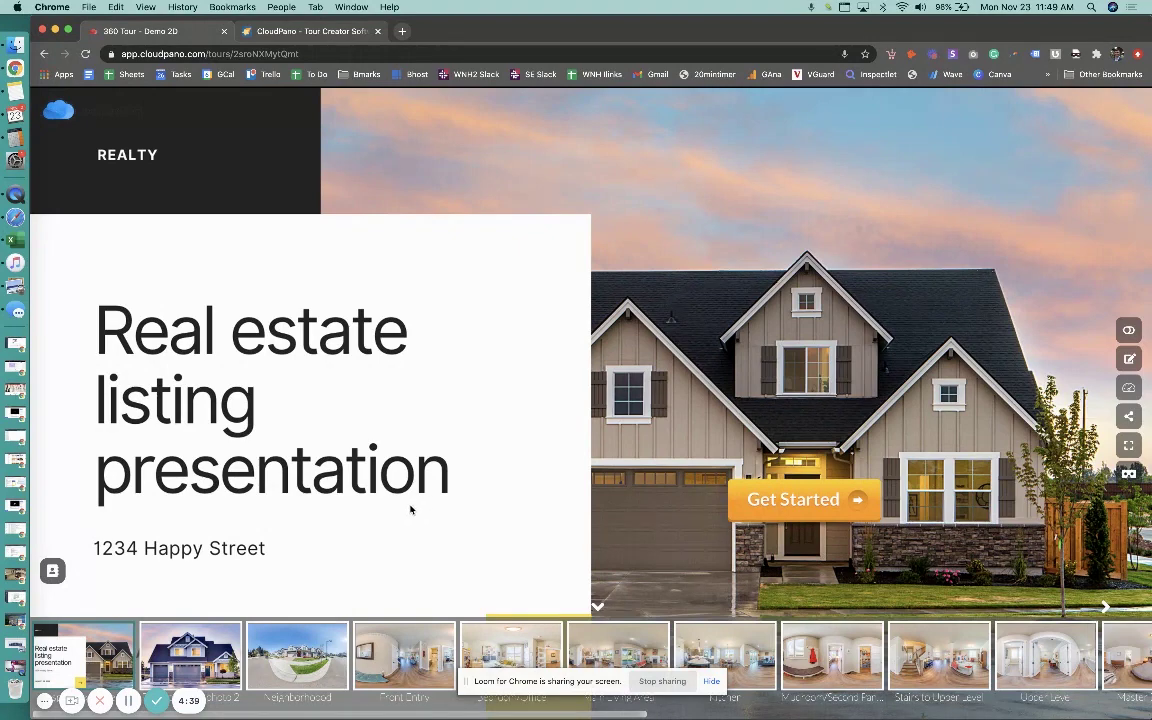
pyautogui.click(188, 640)
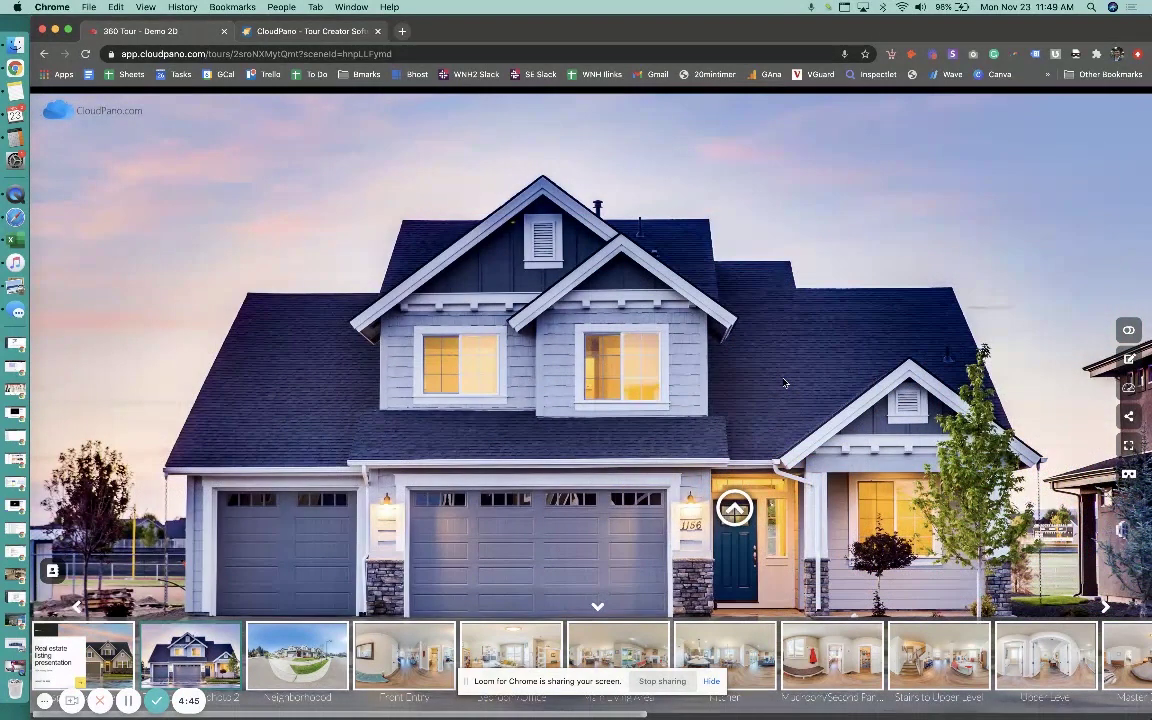
pyautogui.click(1129, 357)
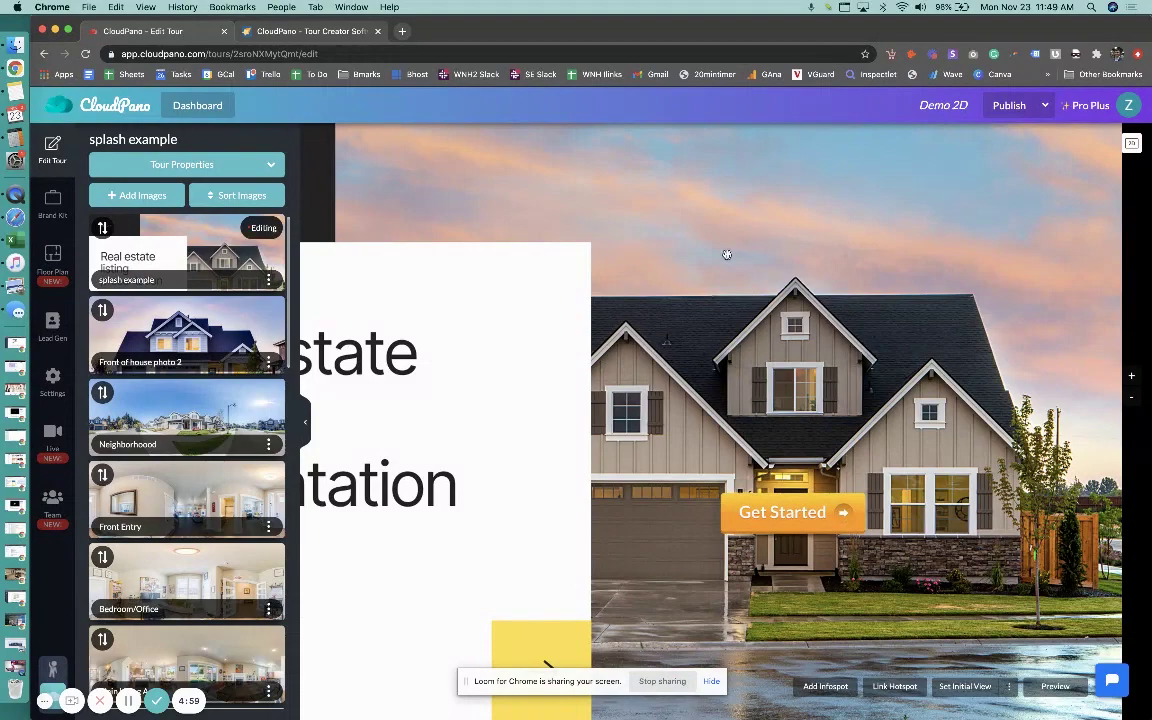
pyautogui.click(235, 414)
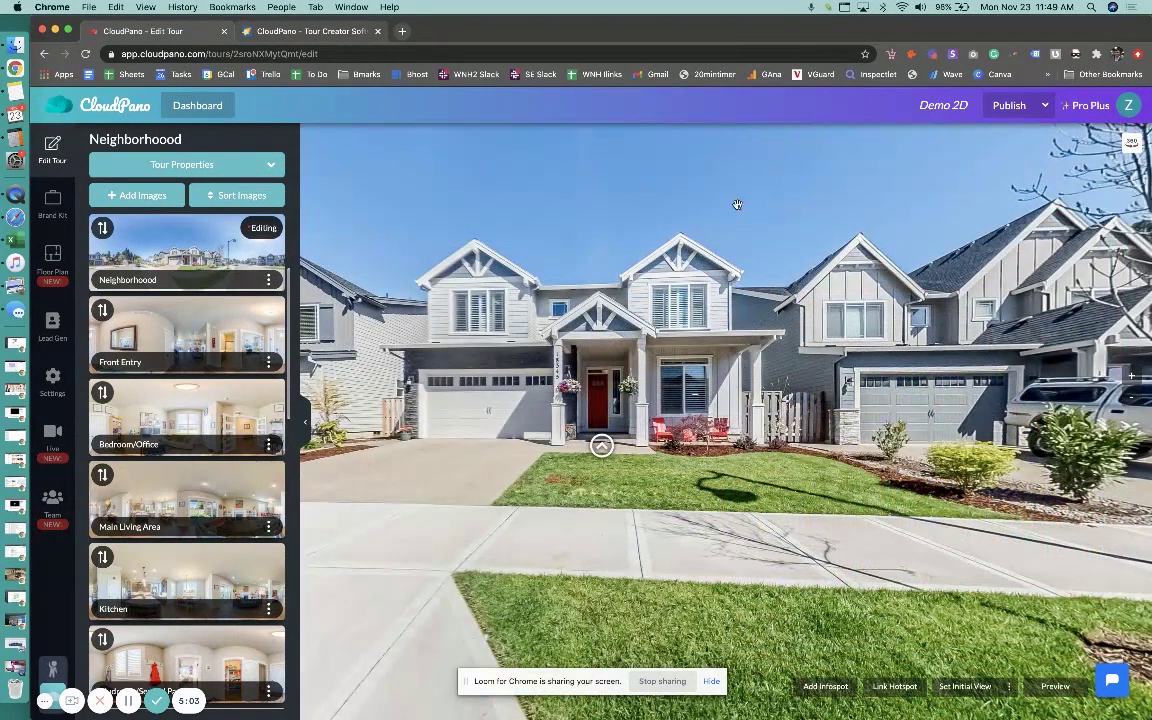
pyautogui.scroll(1, 193, 268)
pyautogui.scroll(3, 193, 268)
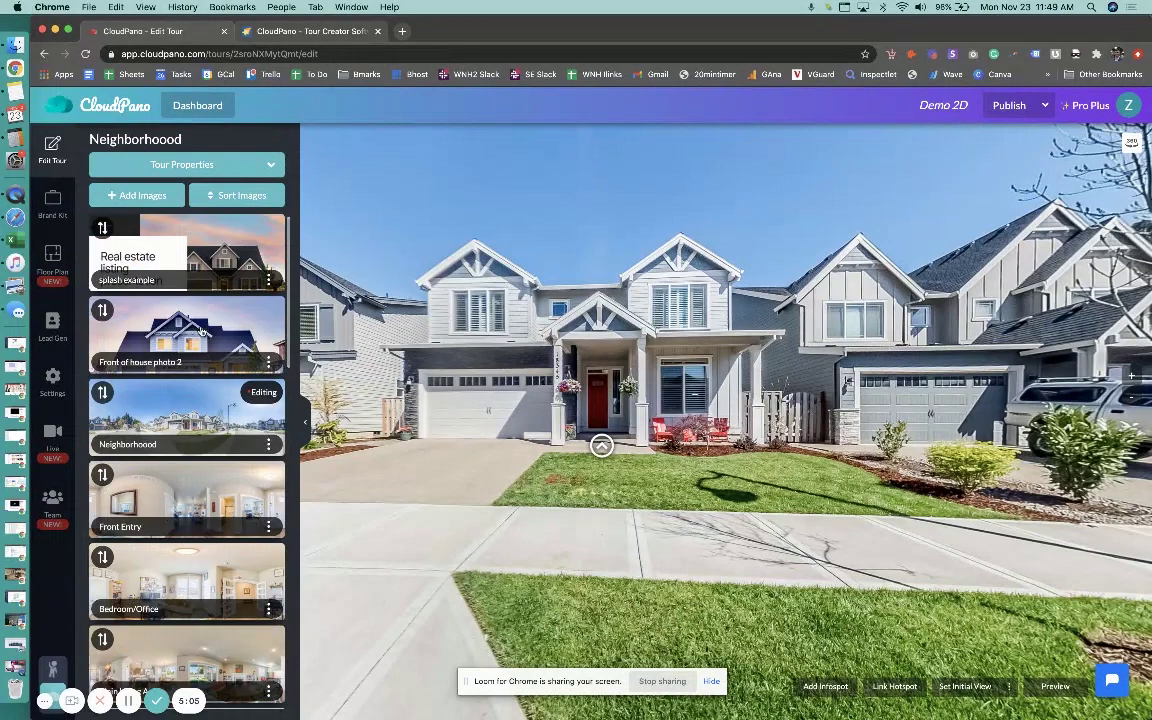
pyautogui.click(183, 312)
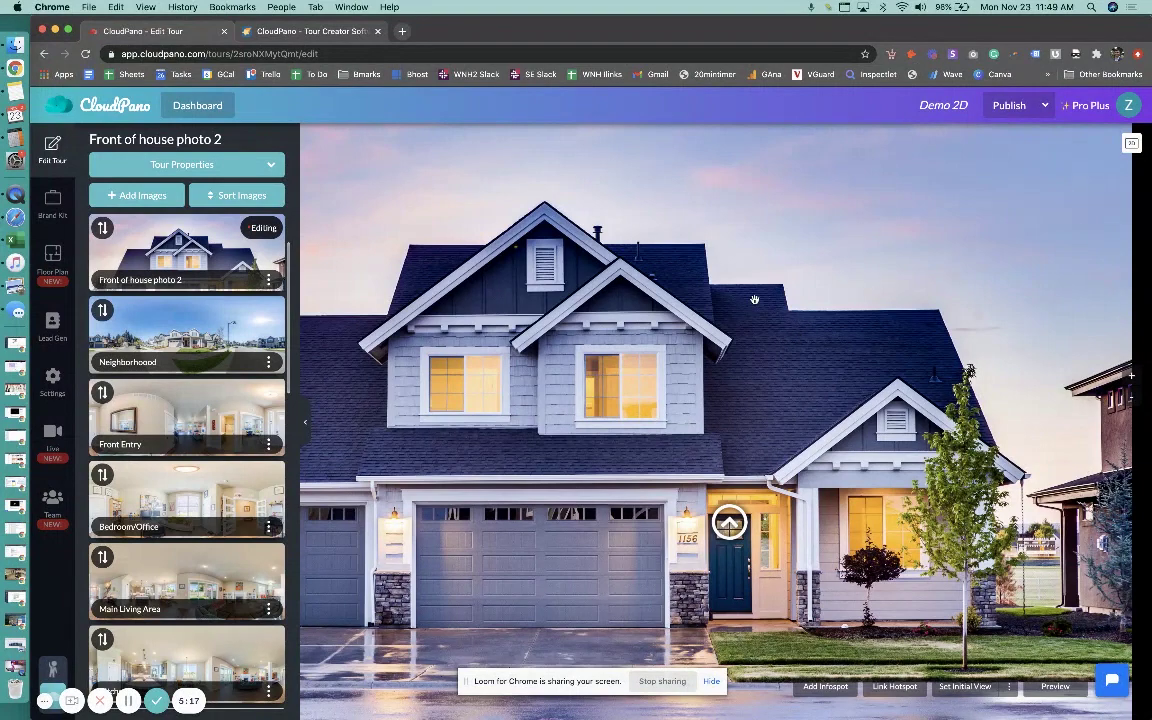
pyautogui.click(203, 340)
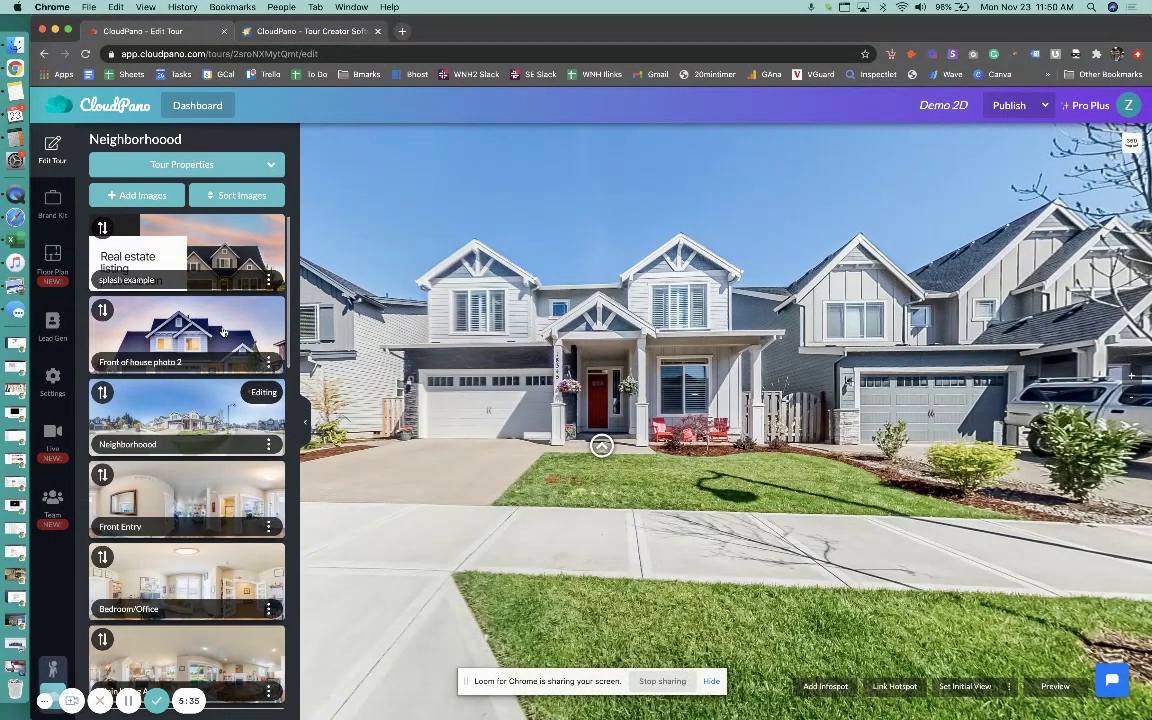
pyautogui.click(223, 330)
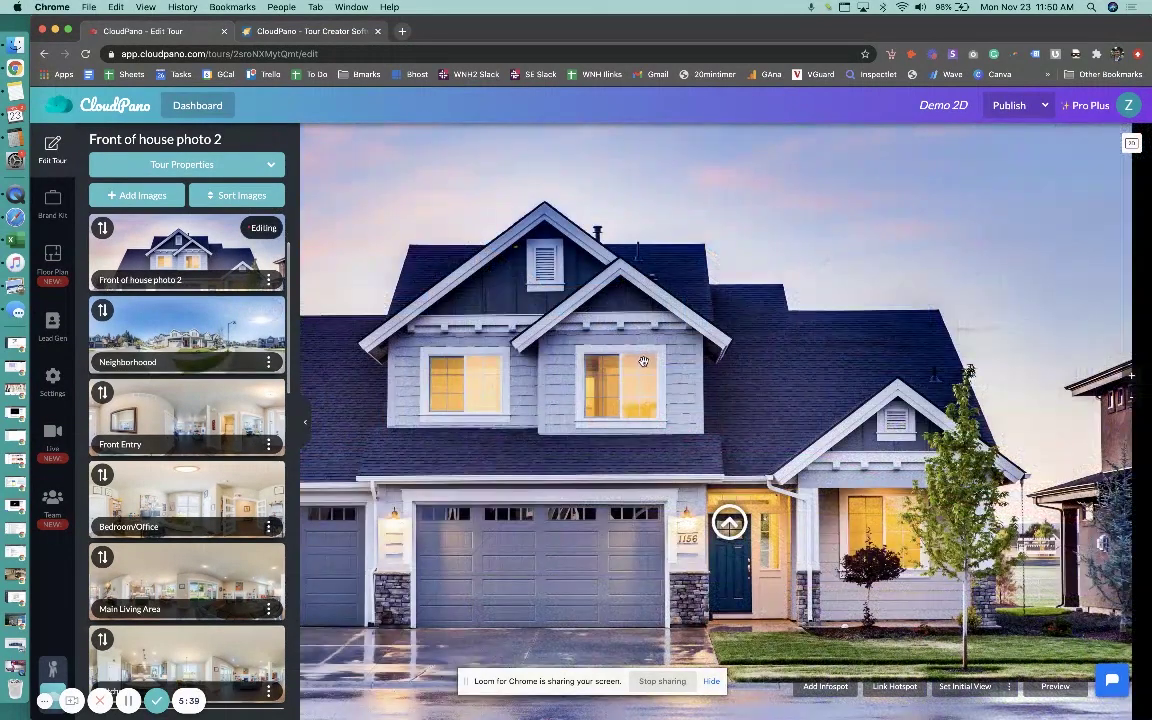
pyautogui.click(221, 340)
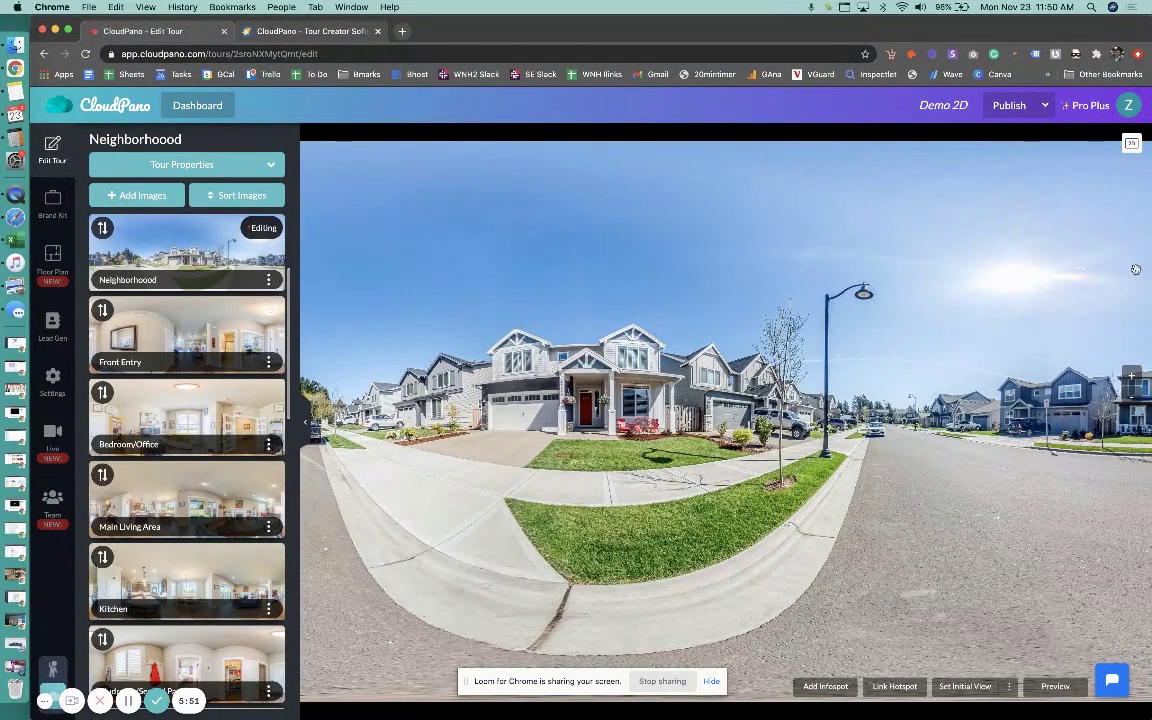
# - Select Front of house photo 2 and open the Add Some More Panoramas dialog
pyautogui.click(1132, 146)
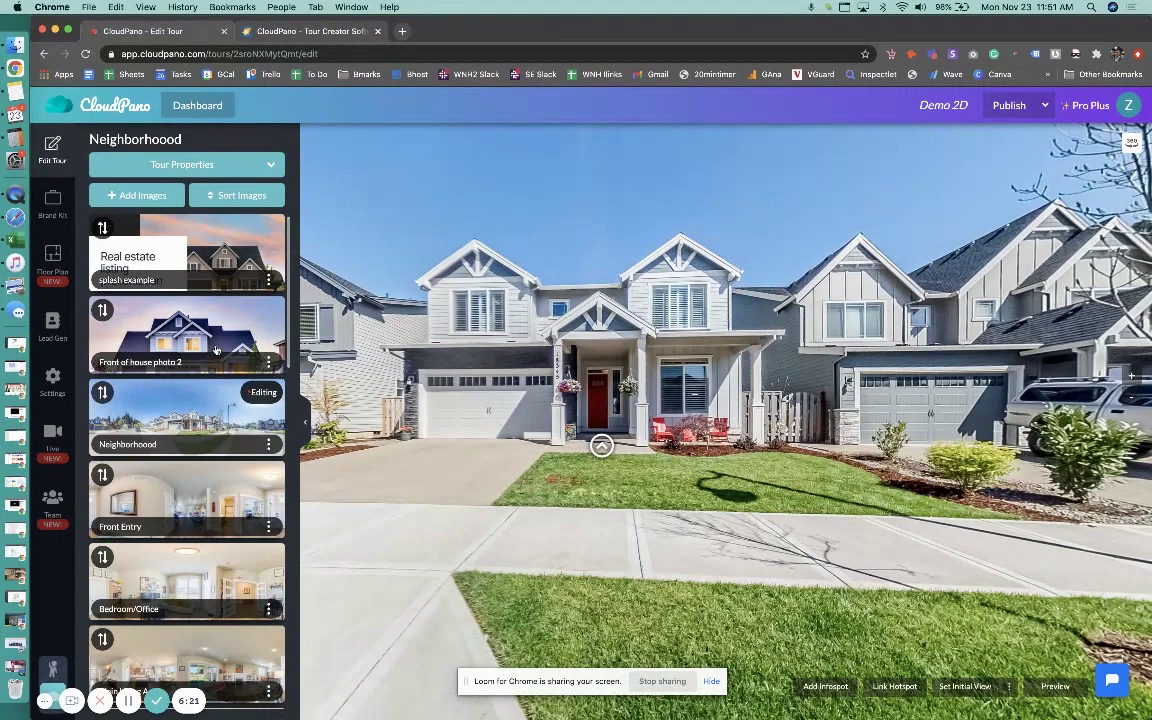
pyautogui.click(194, 263)
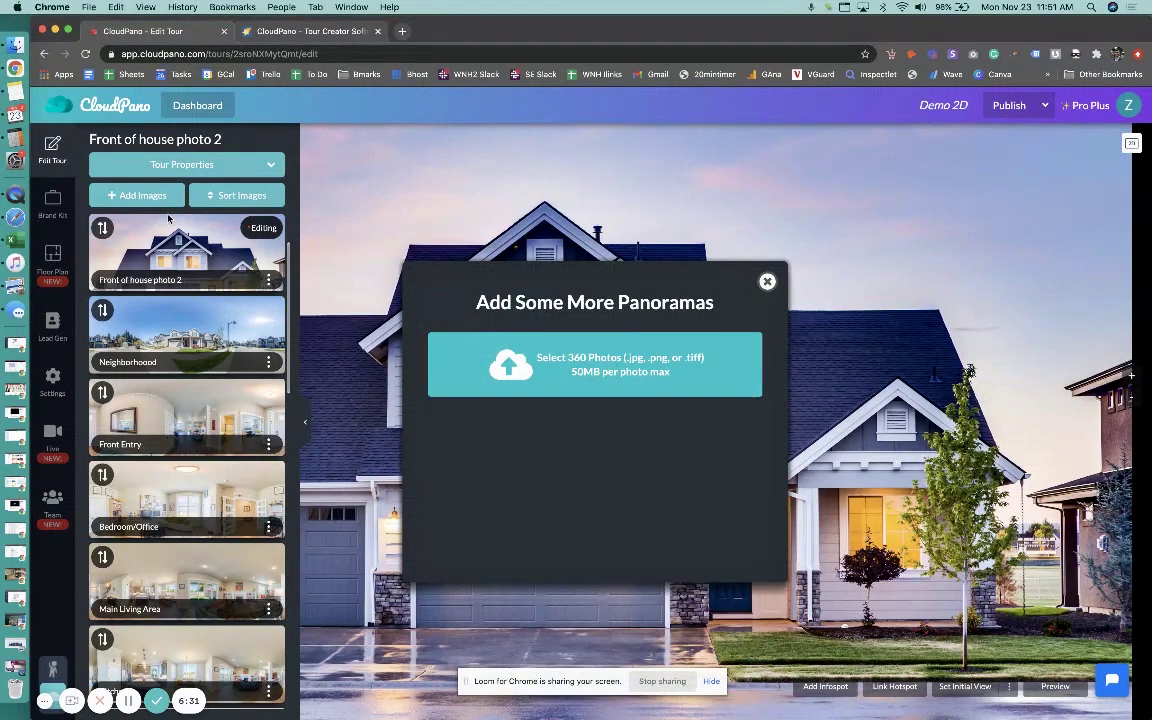
# - Upload the Front of house photo file as the new scene Front of house photo 3
pyautogui.click(621, 381)
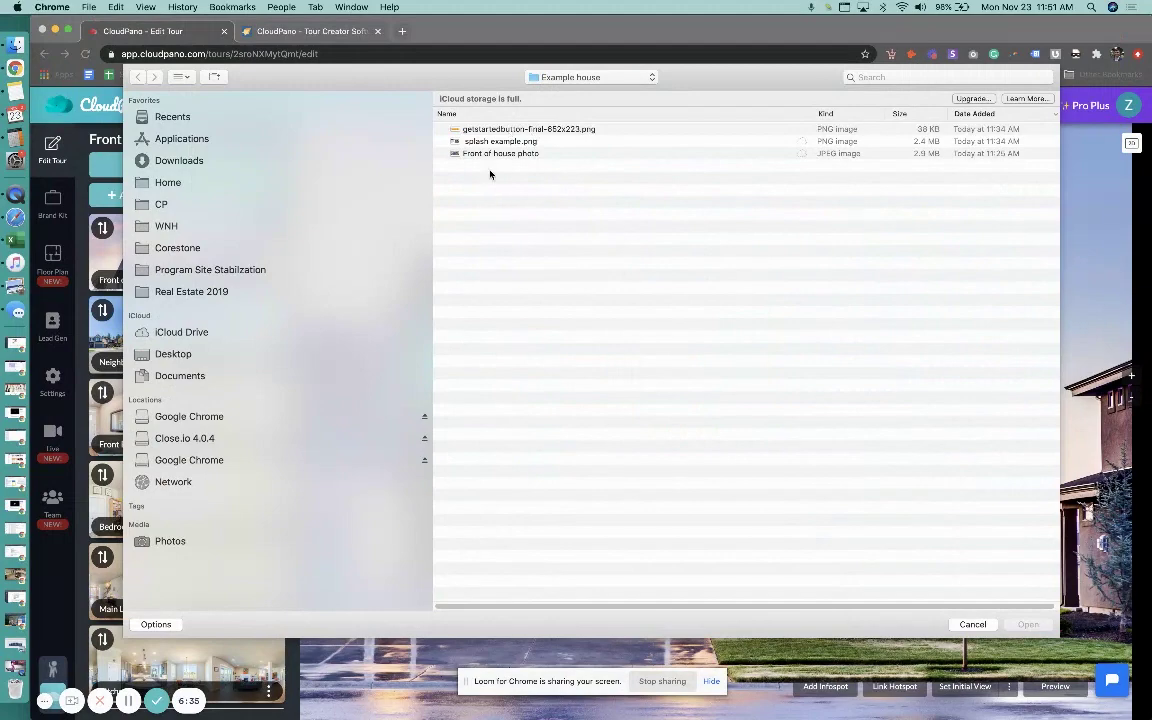
pyautogui.doubleClick(491, 154)
pyautogui.write('Front of house photo 3')
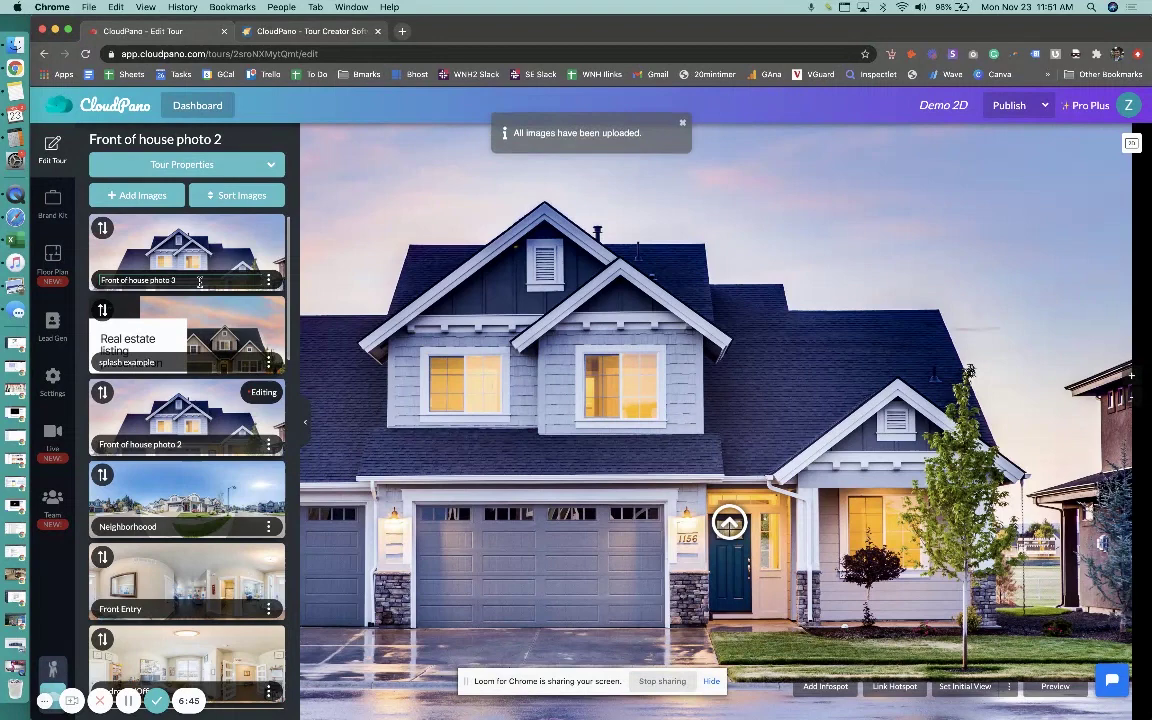
pyautogui.press('Return')
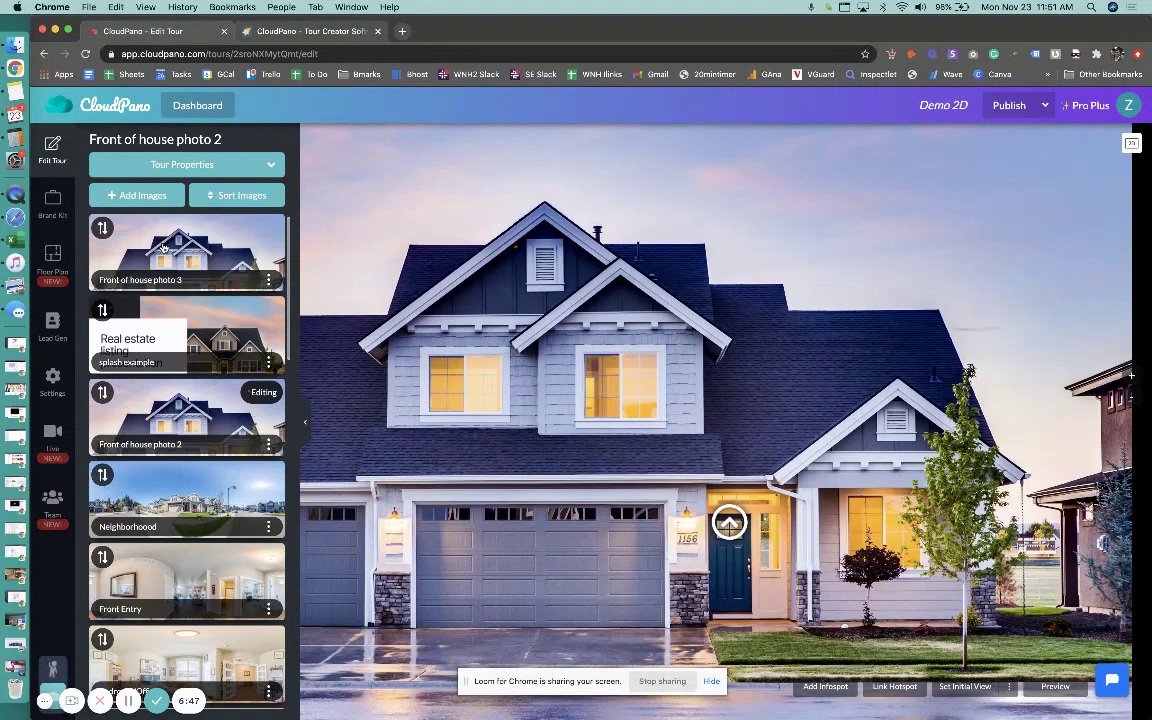
# - Set Front of house photo 3's initial view zoomed out on the whole house, then publish
pyautogui.click(163, 247)
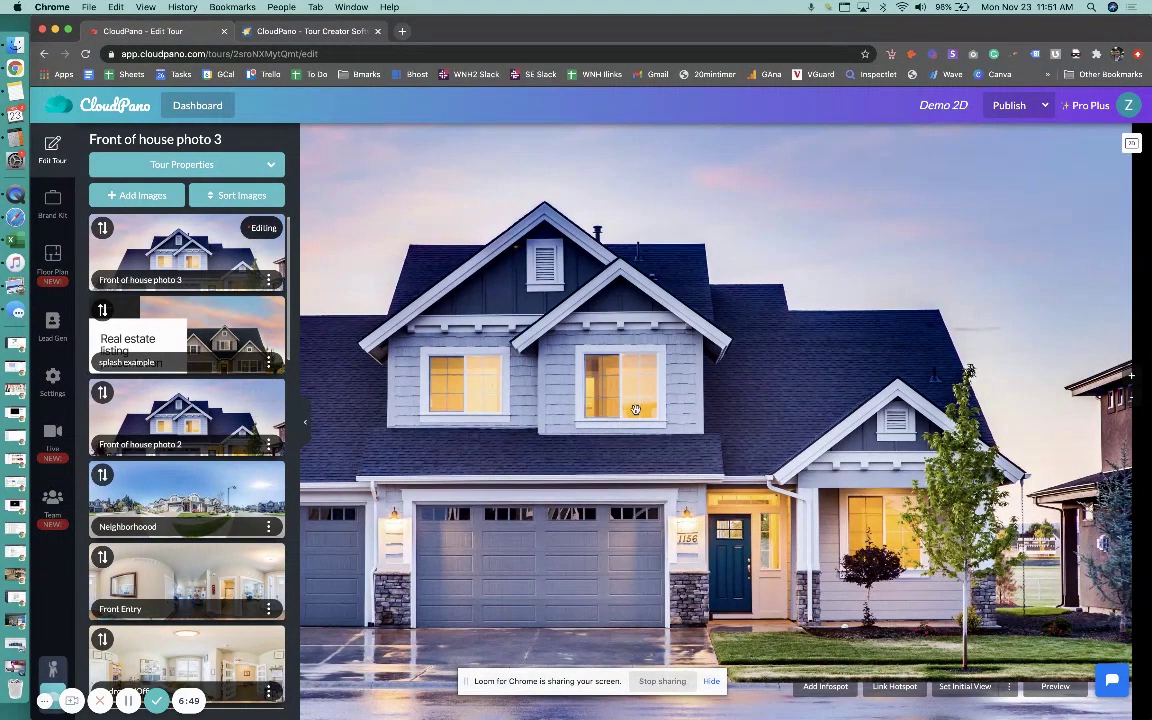
pyautogui.click(1131, 402)
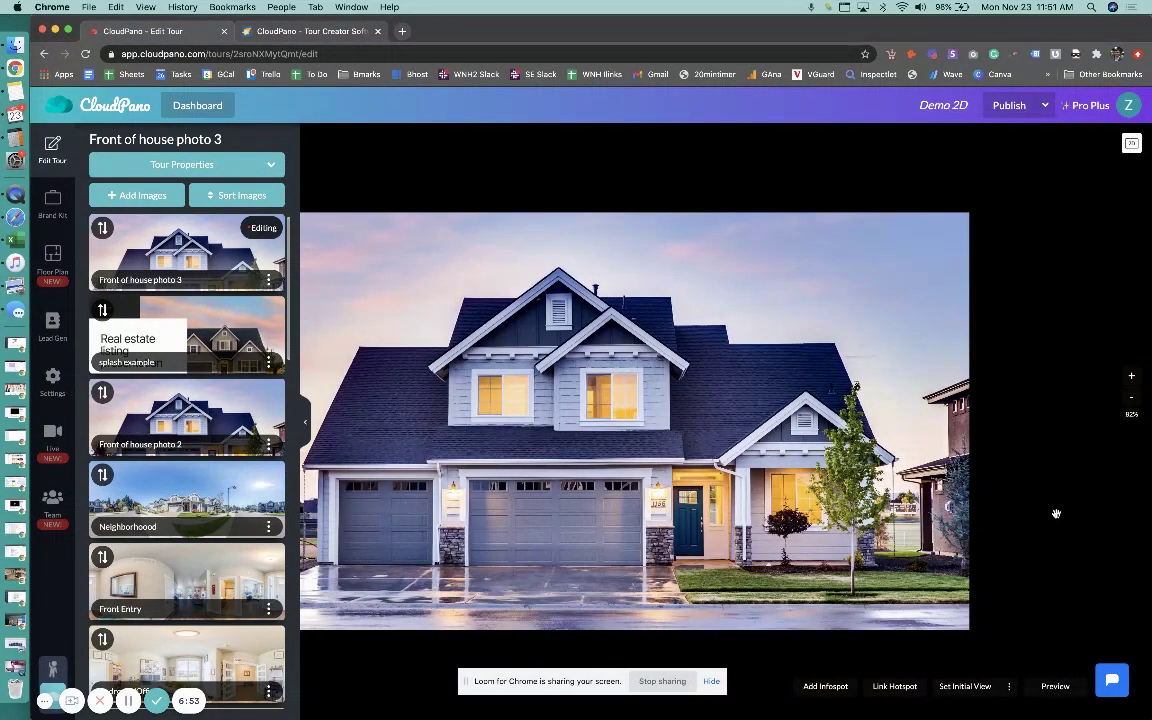
pyautogui.click(963, 690)
pyautogui.click(1018, 110)
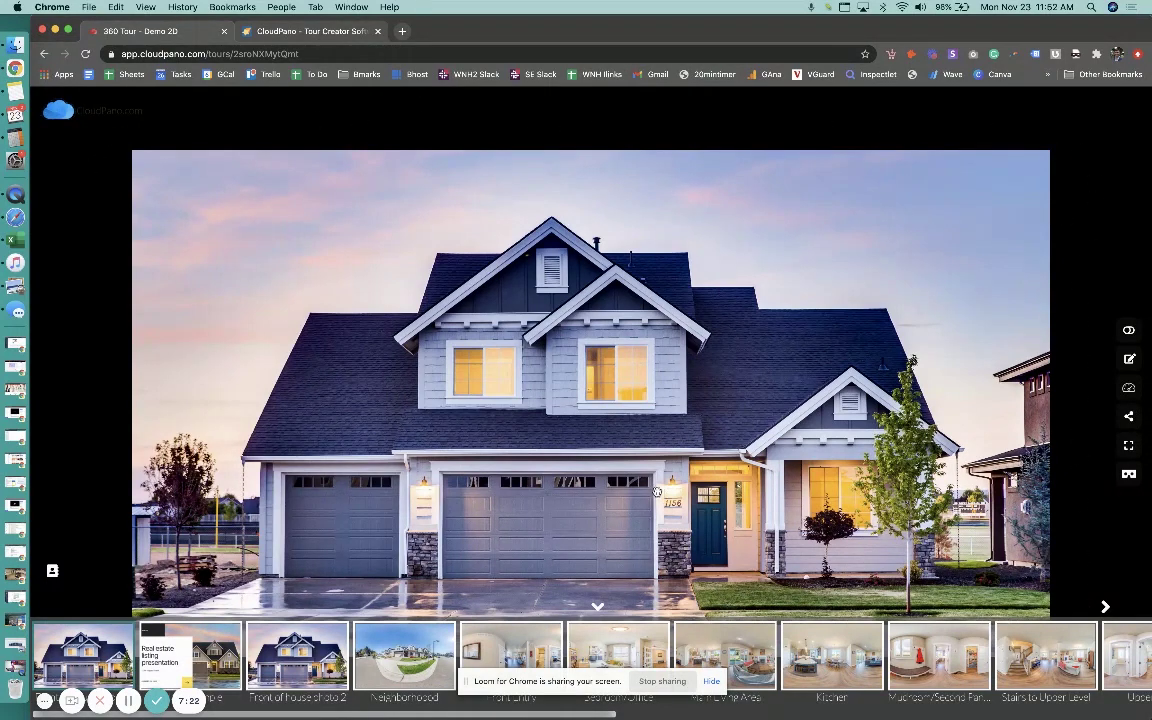
# - Reset Front of house photo 3's initial view to a closer zoom, then publish and check the viewer
pyautogui.click(1129, 360)
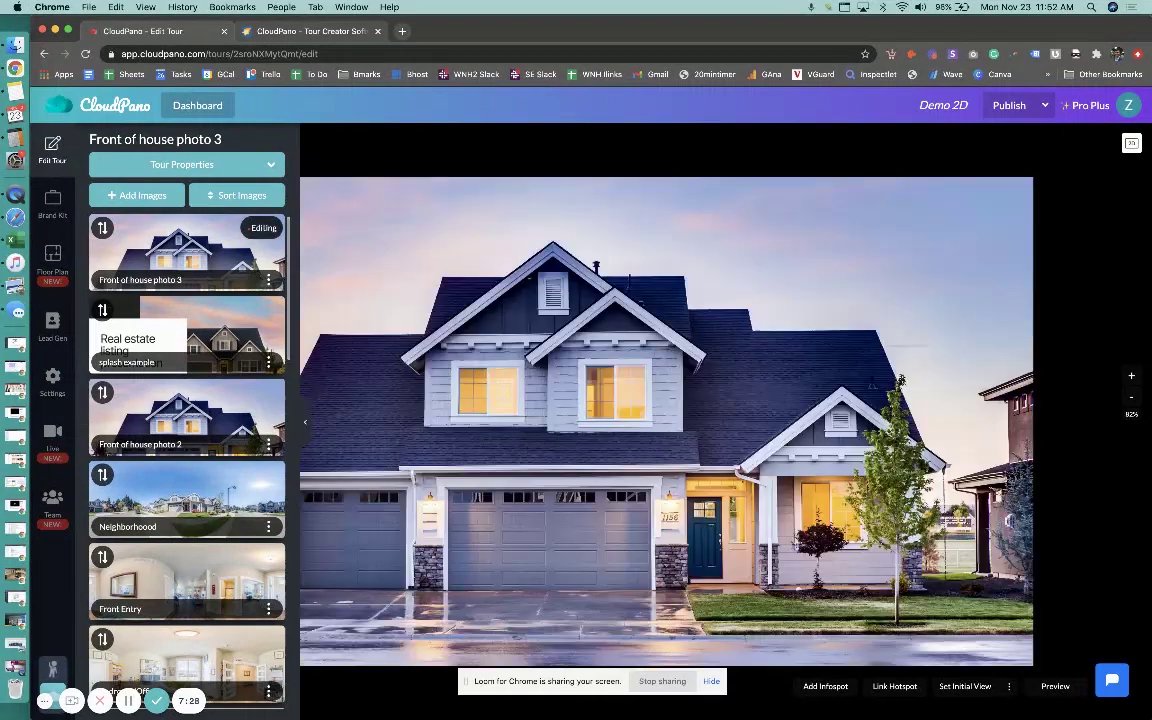
pyautogui.click(1132, 377)
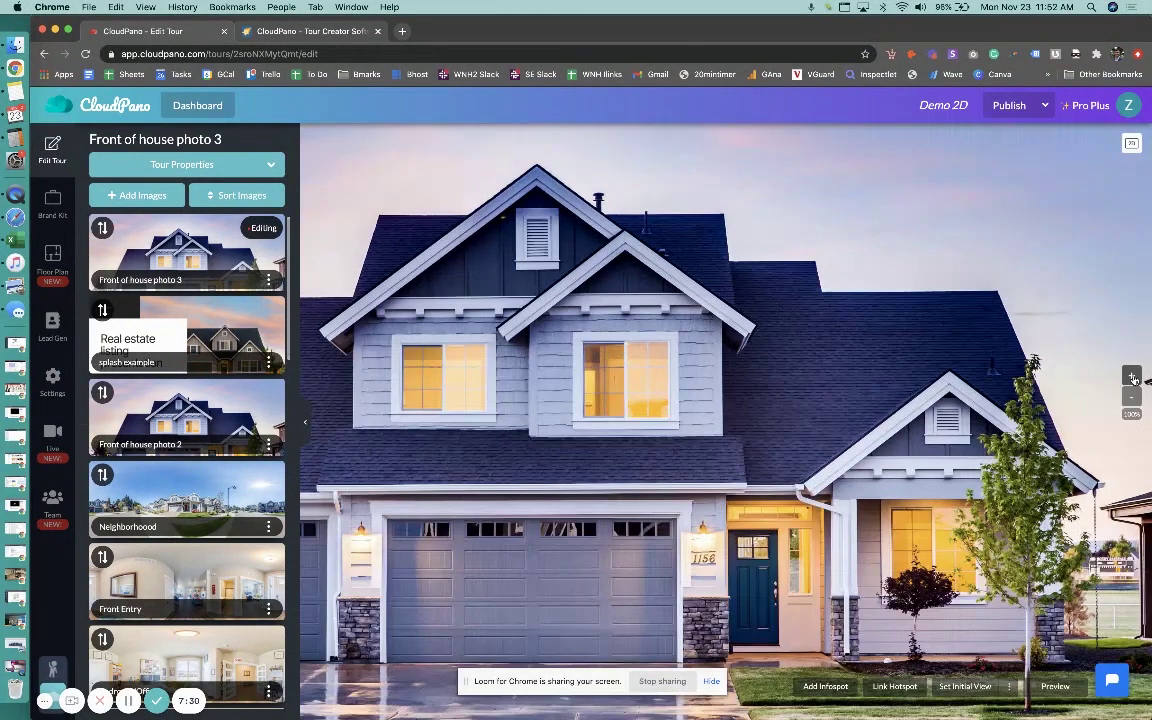
pyautogui.click(975, 685)
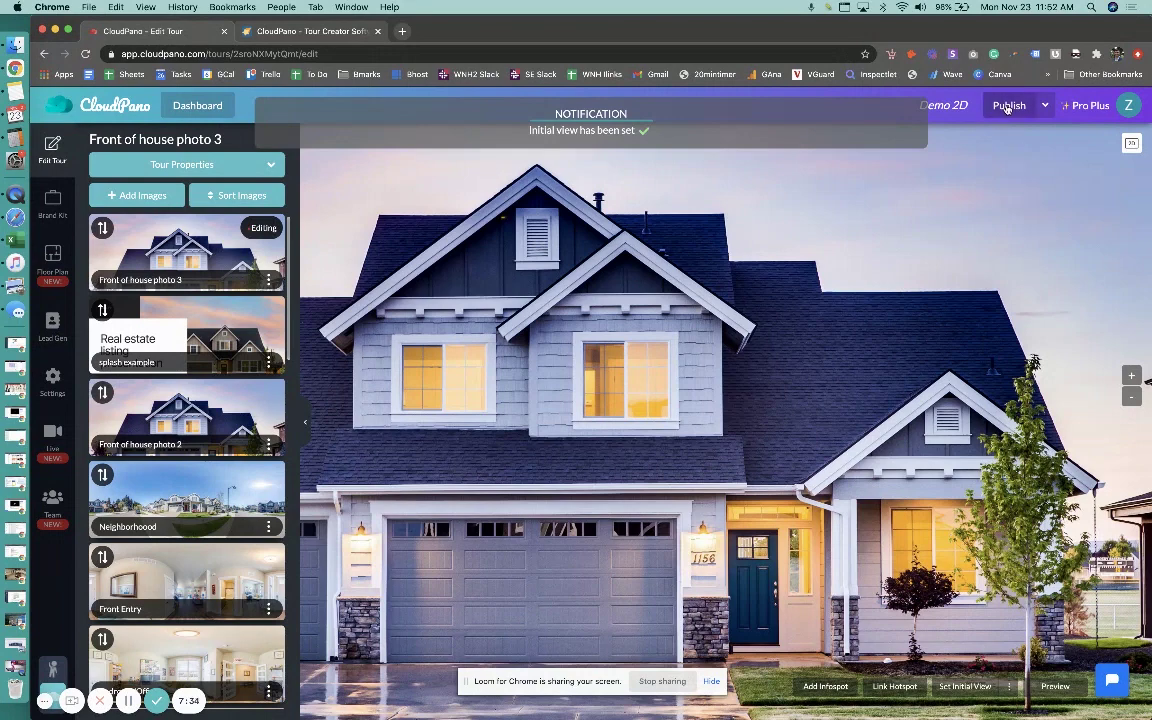
pyautogui.click(1007, 106)
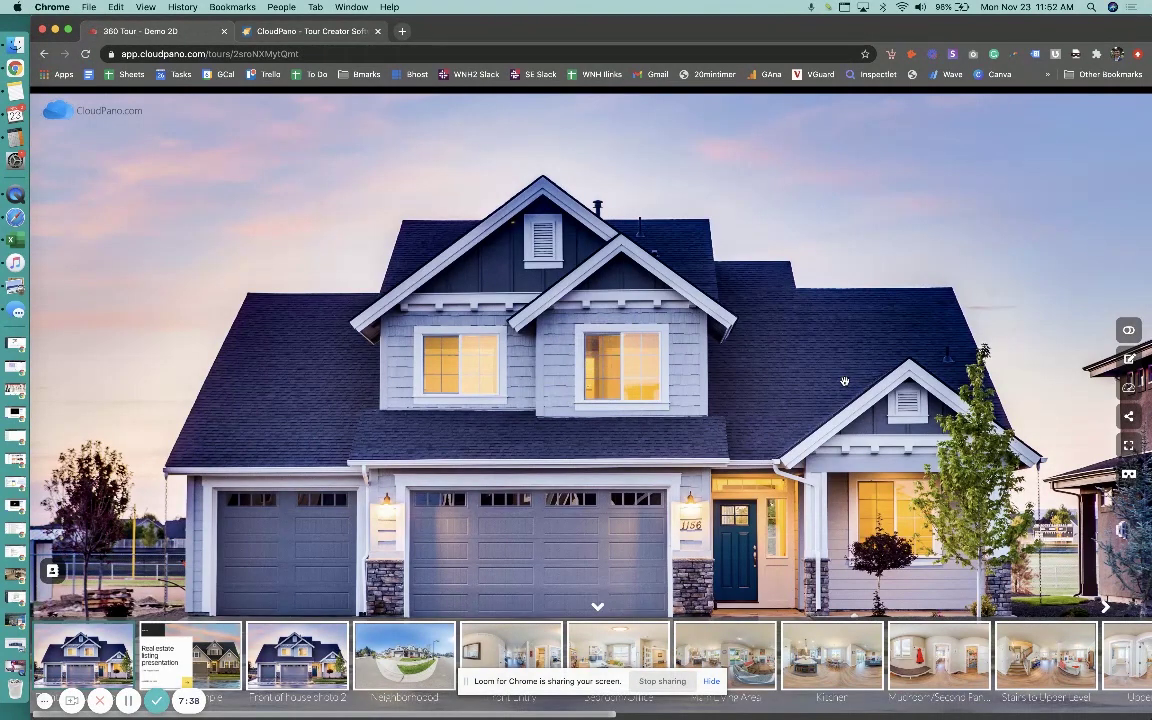
pyautogui.click(596, 605)
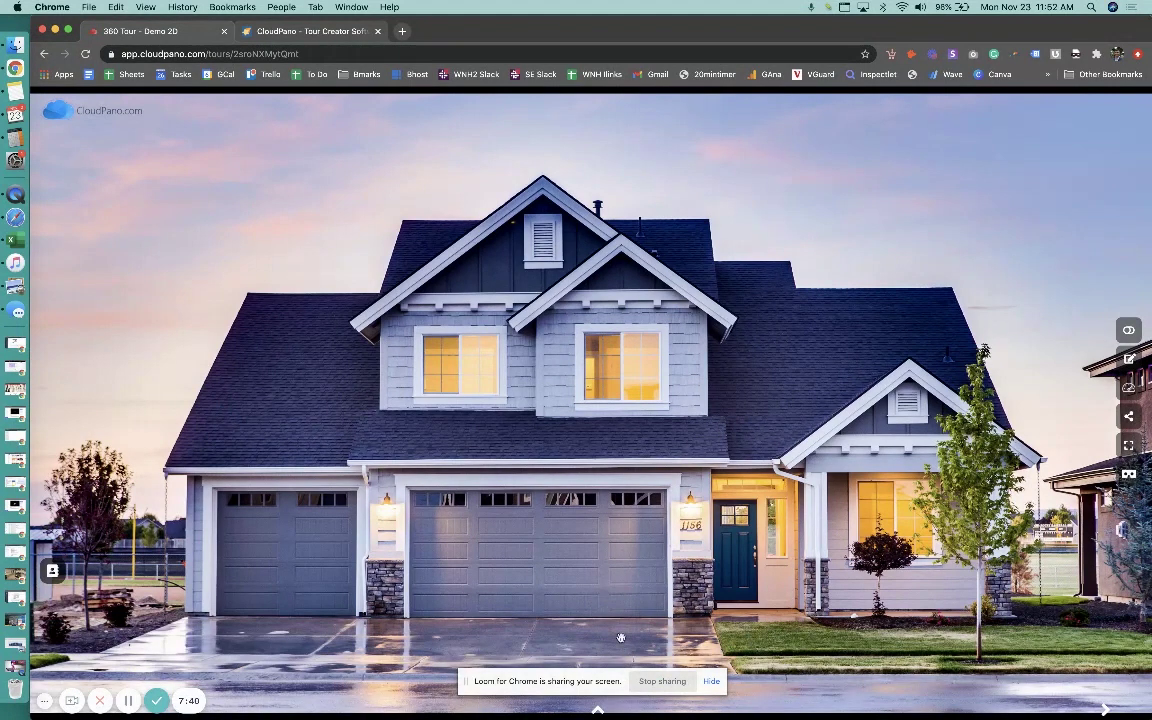
pyautogui.click(597, 709)
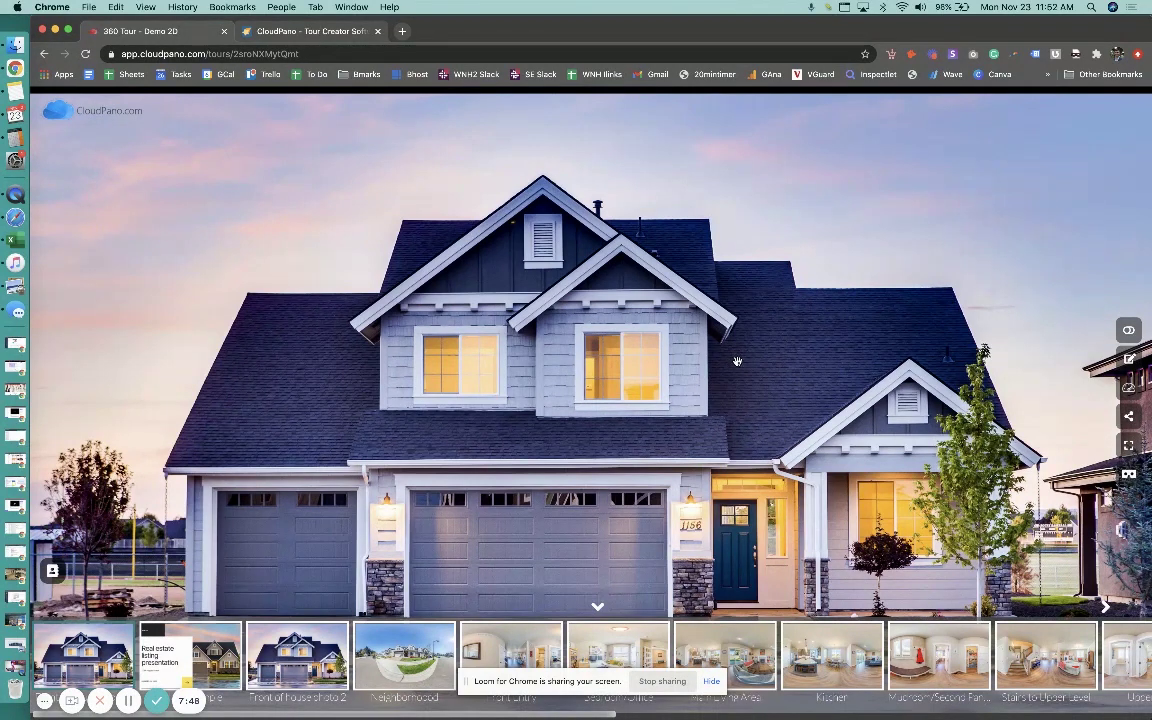
# - Return from the published viewer to the tour editor on Front of house photo 3
pyautogui.click(1128, 358)
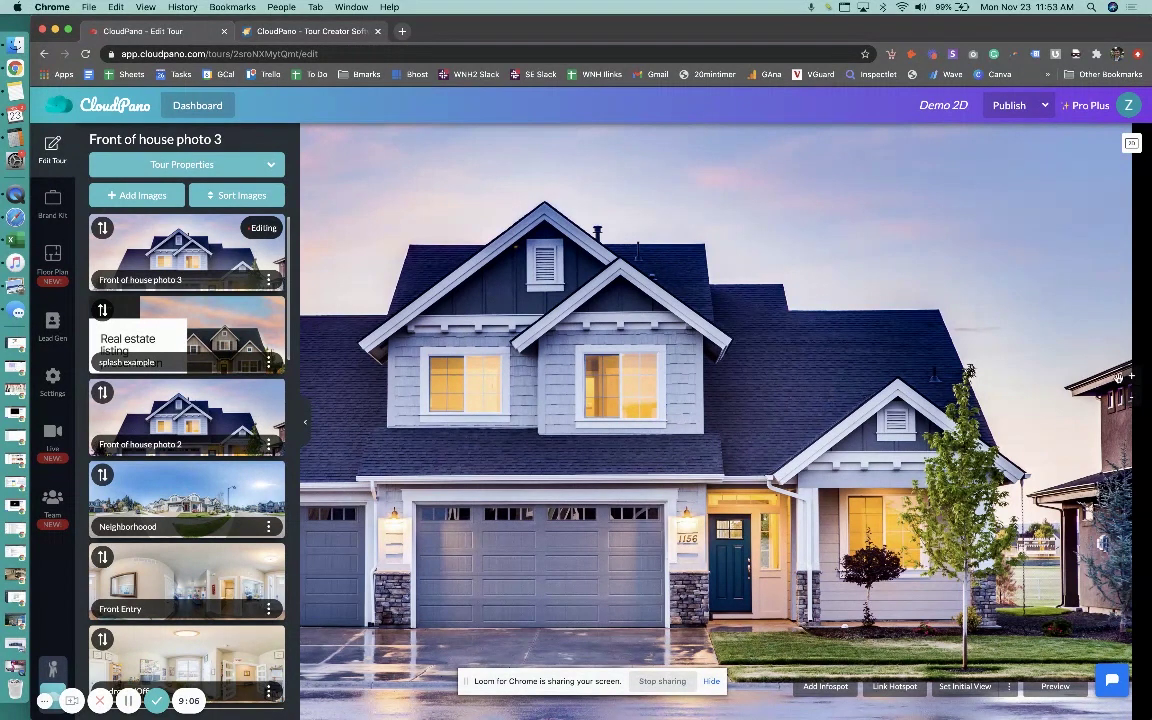
# - Place a link hotspot on the front door pointing to Front Entry, then publish
pyautogui.scroll(2, 1015, 345)
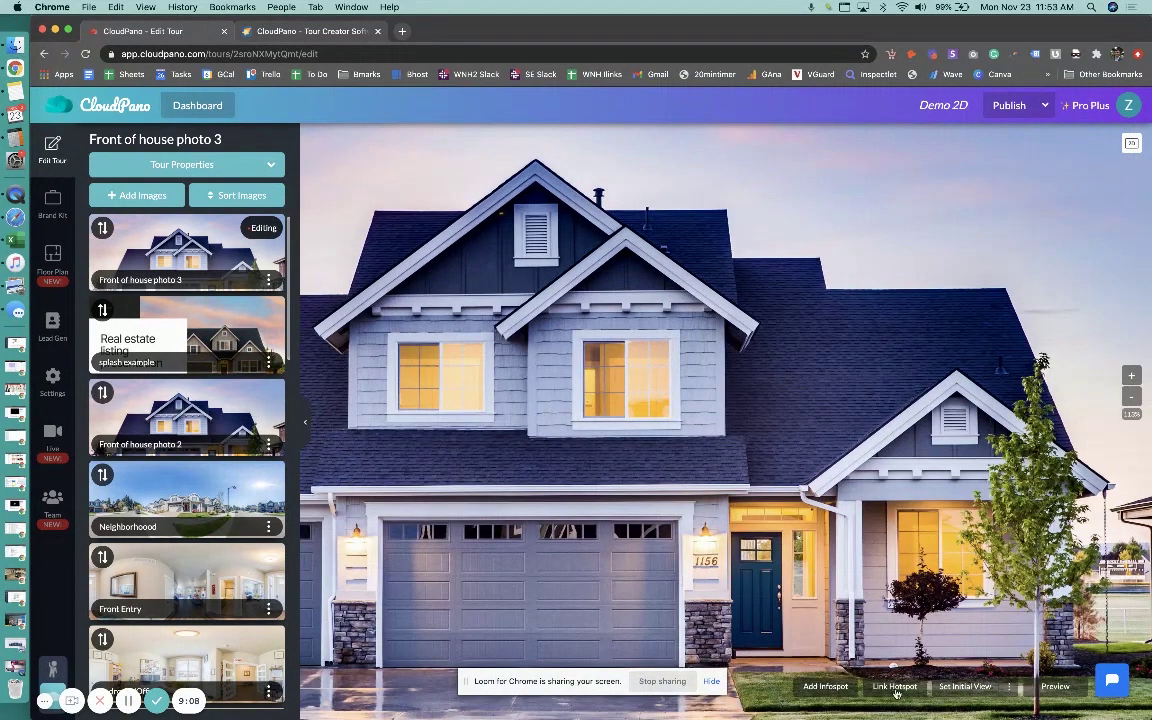
pyautogui.click(895, 686)
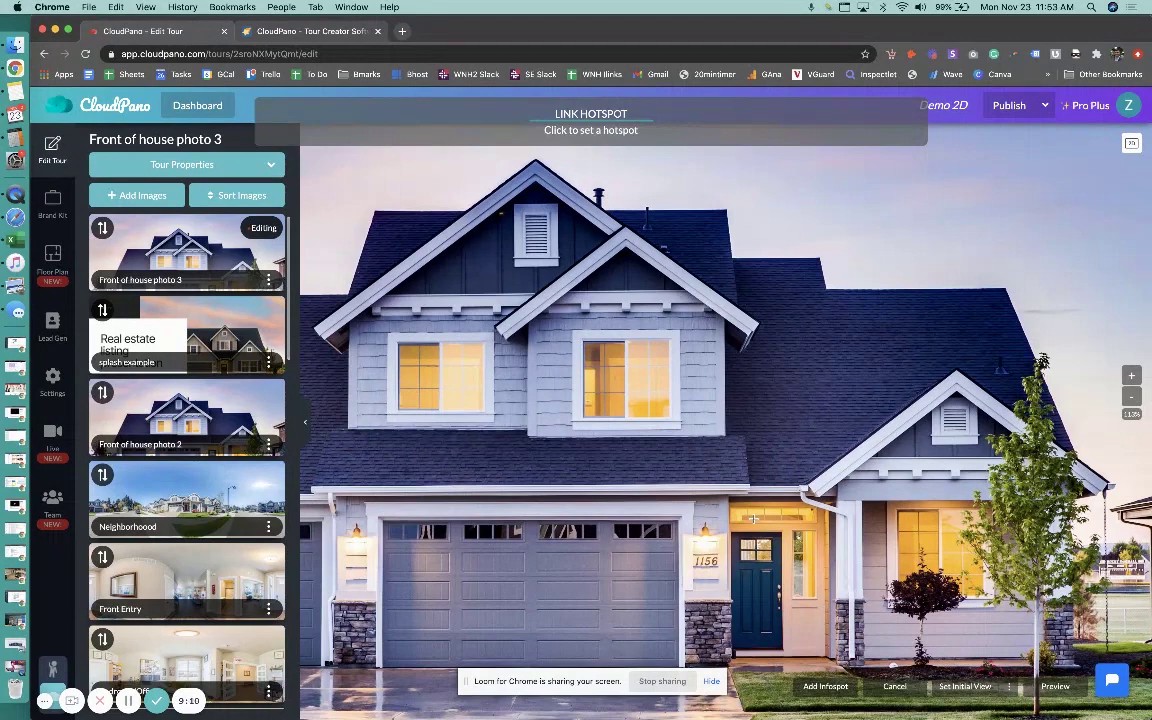
pyautogui.click(753, 518)
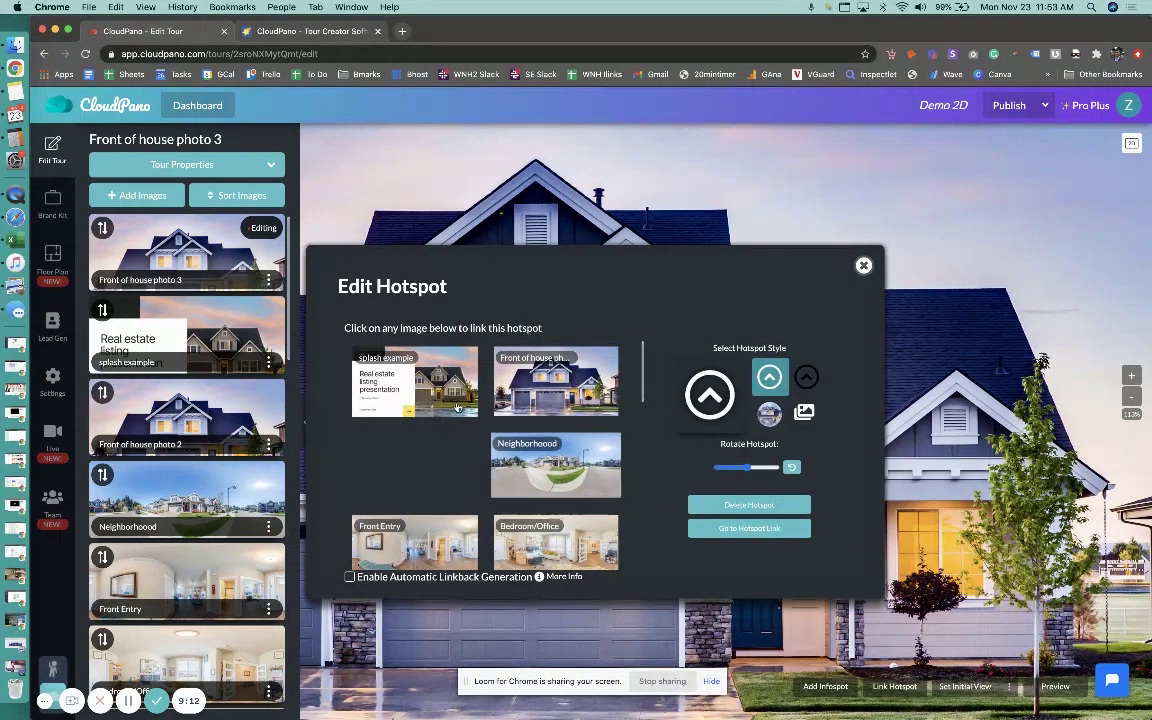
pyautogui.click(465, 556)
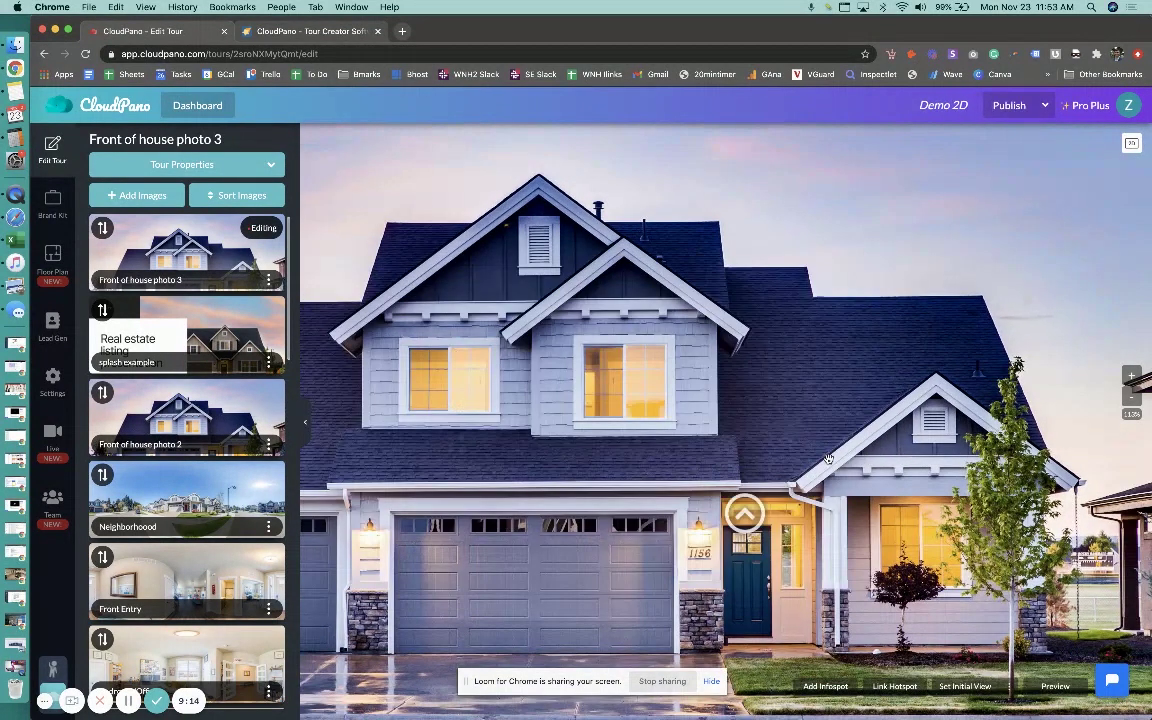
pyautogui.click(1017, 108)
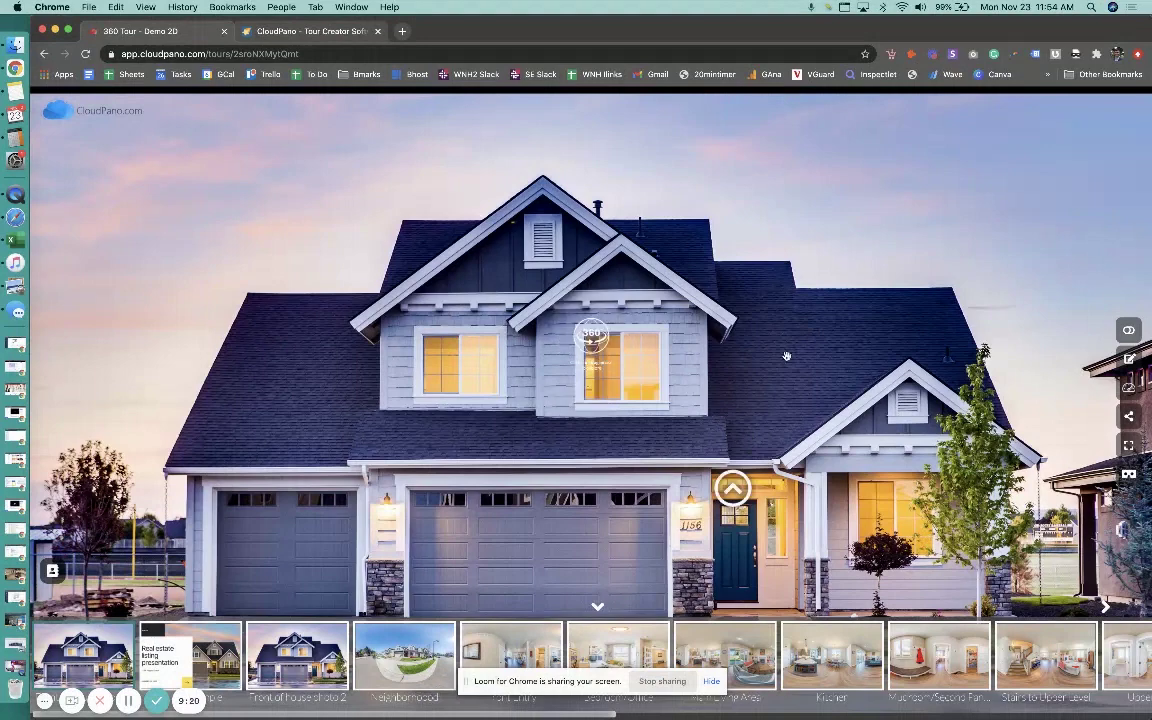
# - Follow the front-door hotspot into the Front Entry interior, then return to the tour editor
pyautogui.click(730, 494)
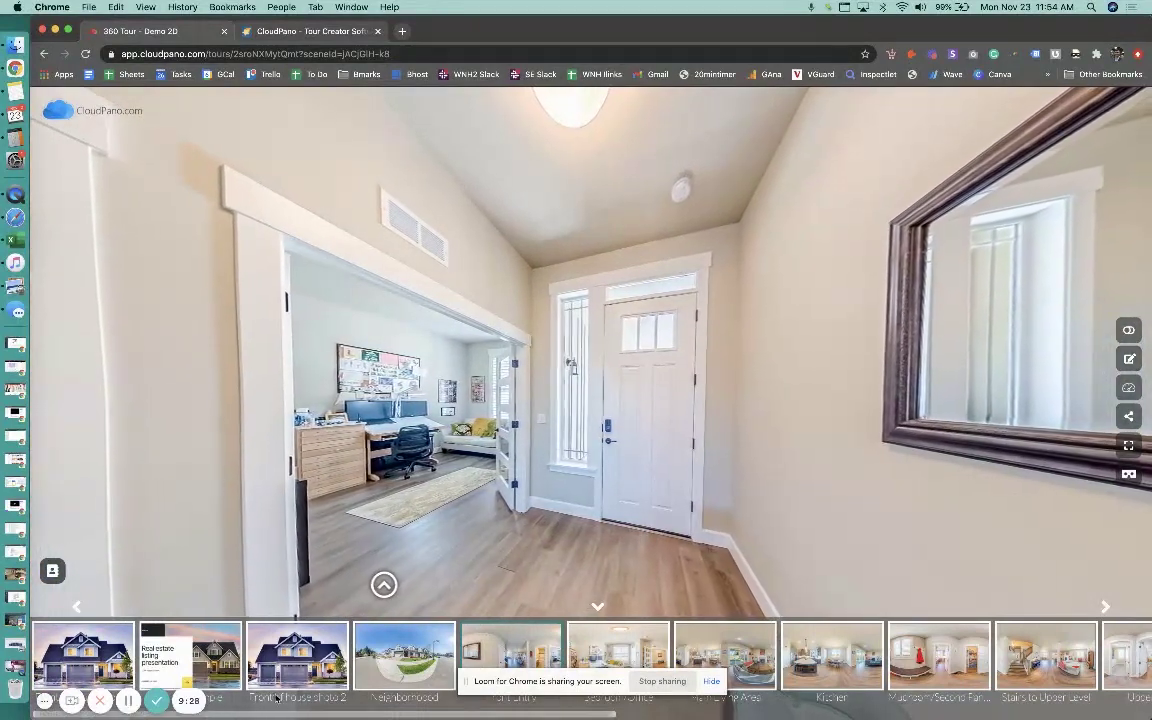
pyautogui.click(1129, 360)
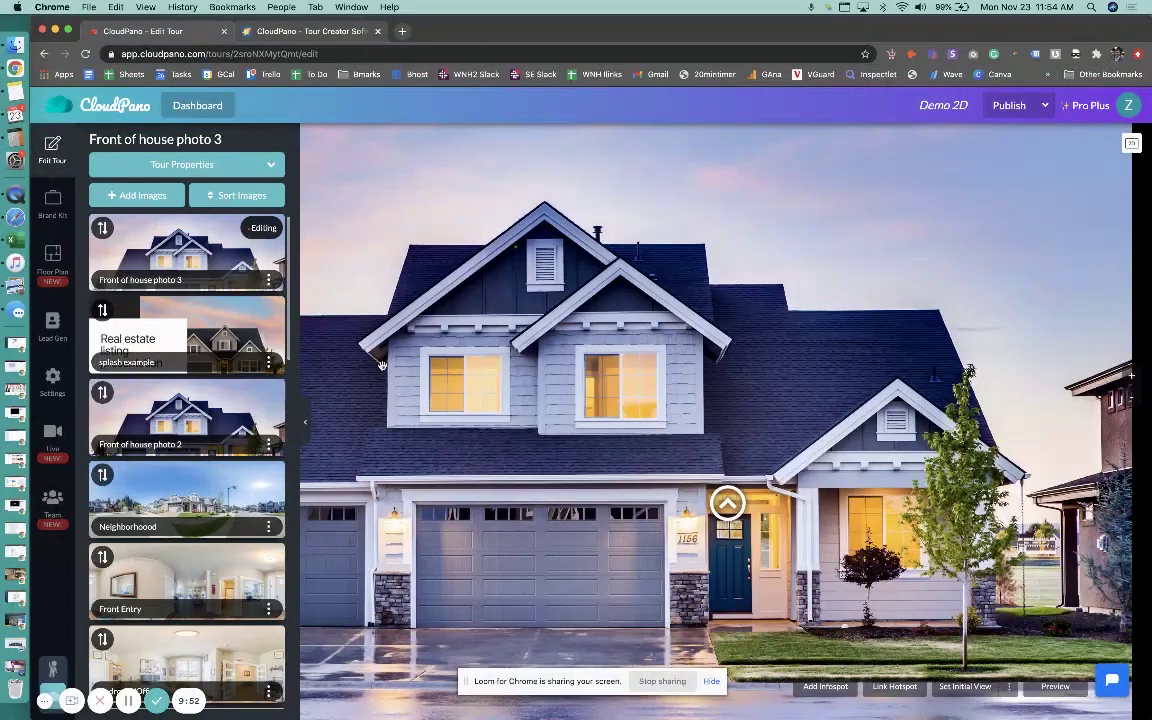
# - On the splash example scene, place a scene-link hotspot over the Get Started button
pyautogui.click(218, 331)
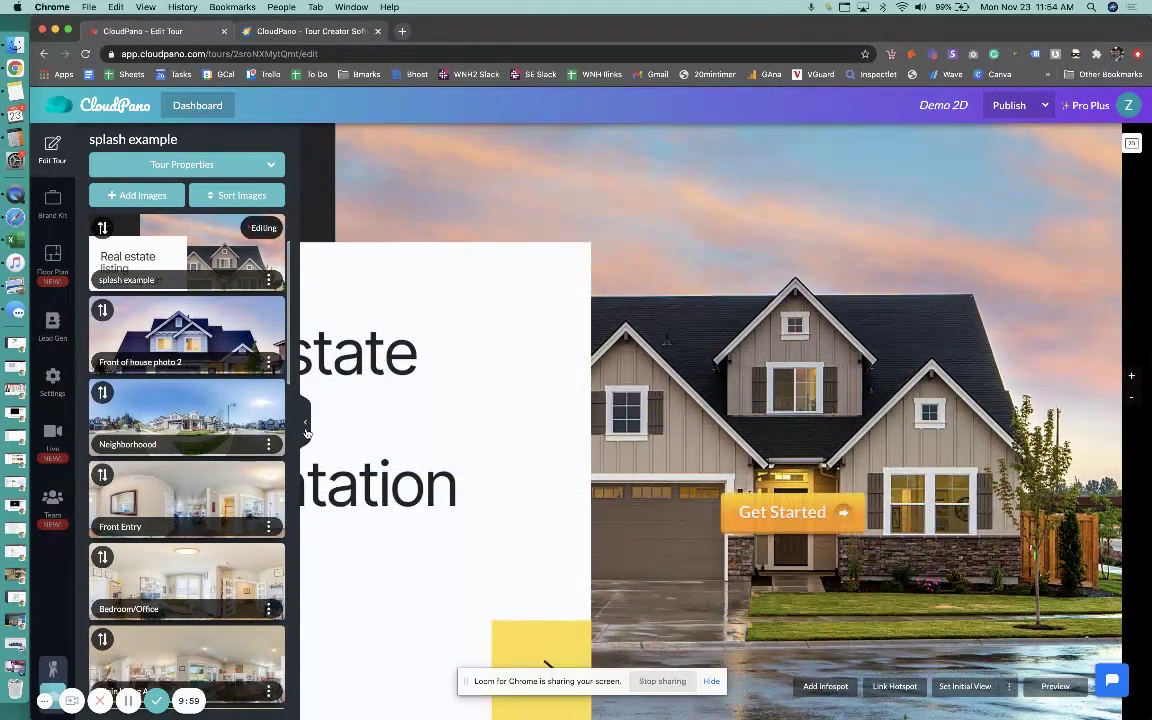
pyautogui.click(306, 431)
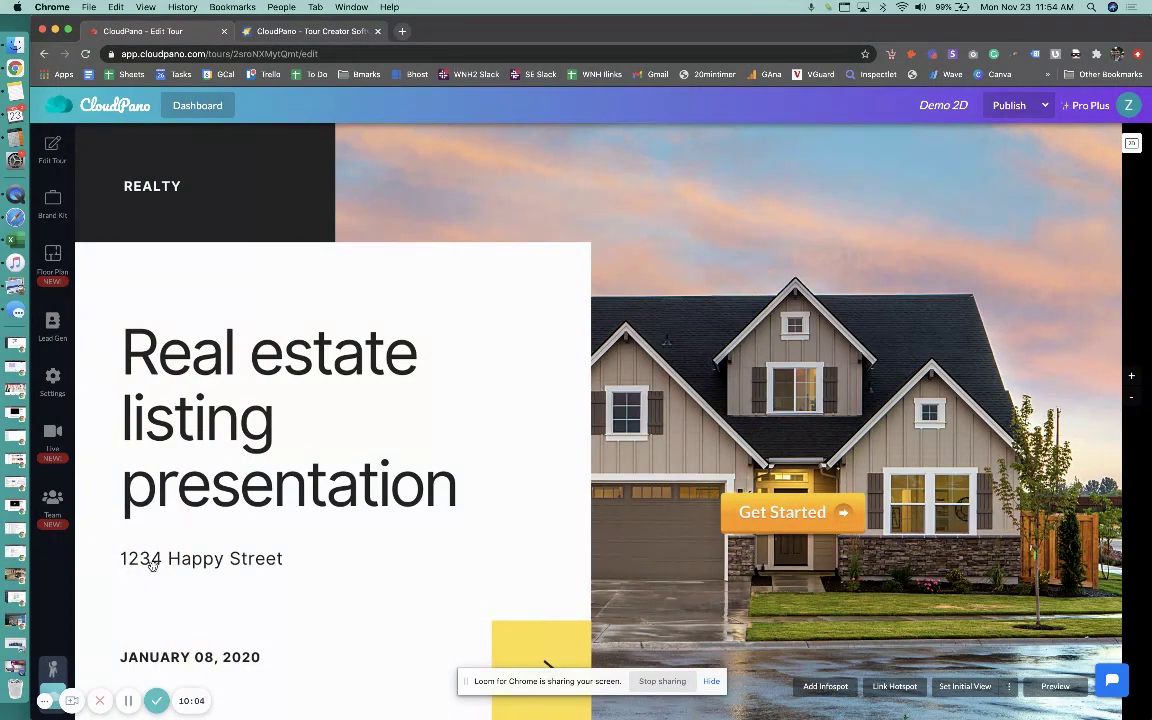
pyautogui.moveTo(783, 512)
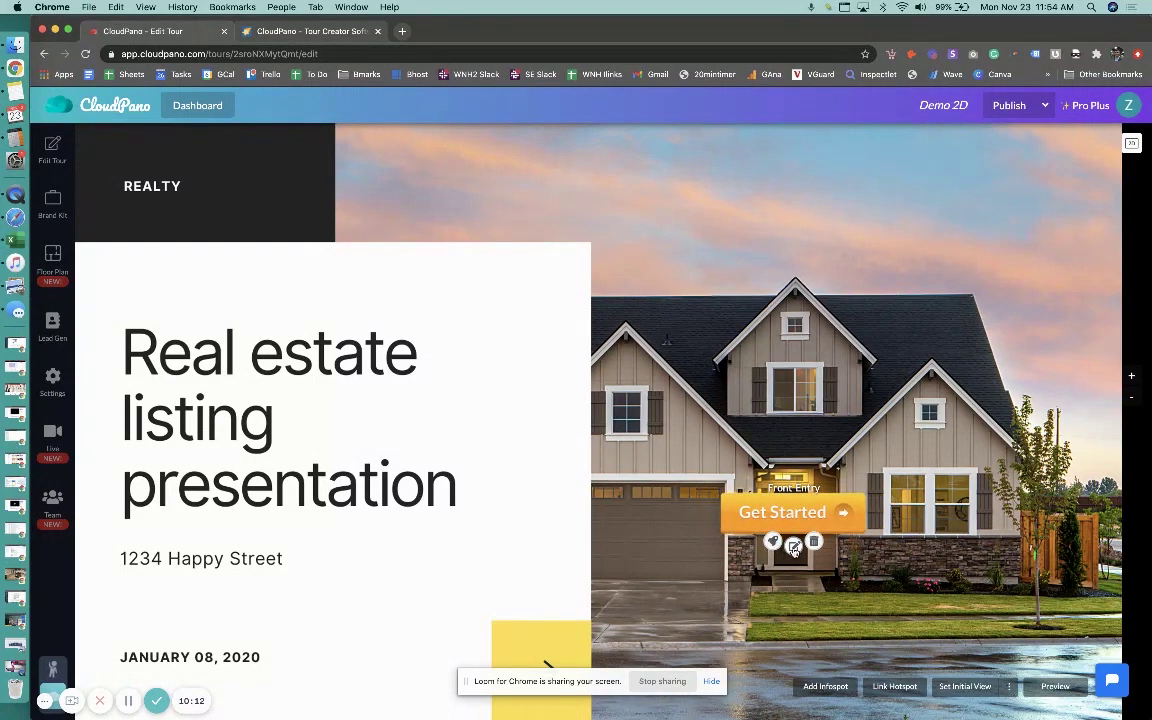
pyautogui.click(886, 690)
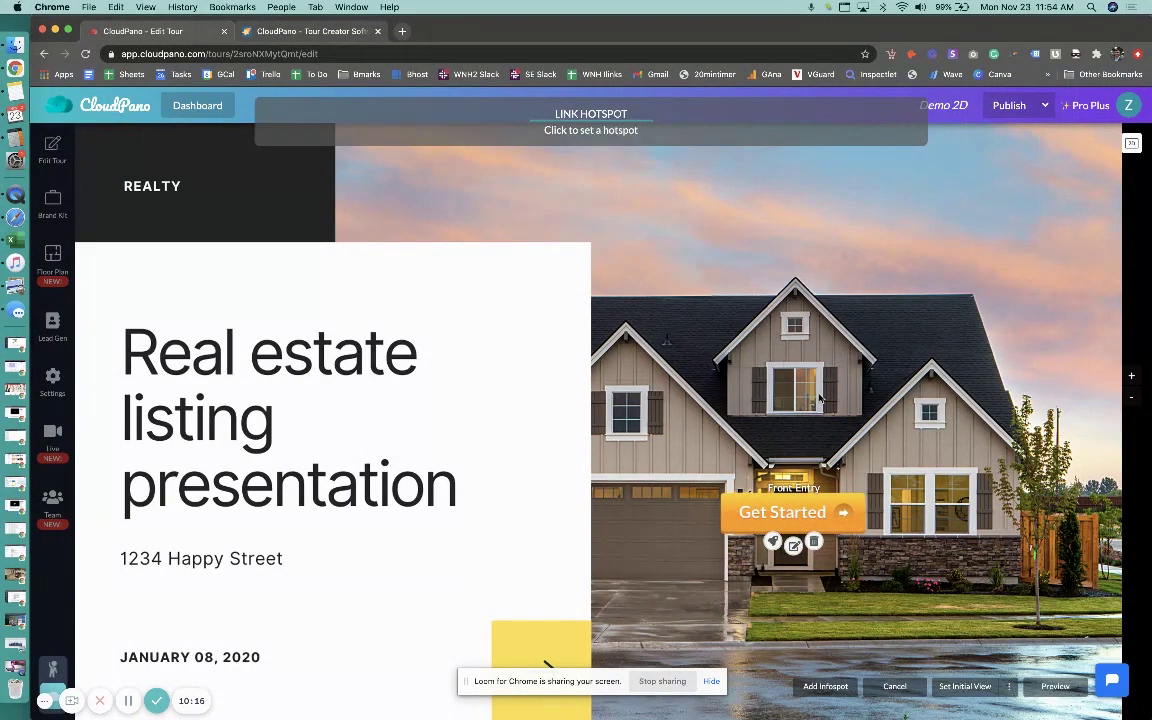
pyautogui.click(820, 398)
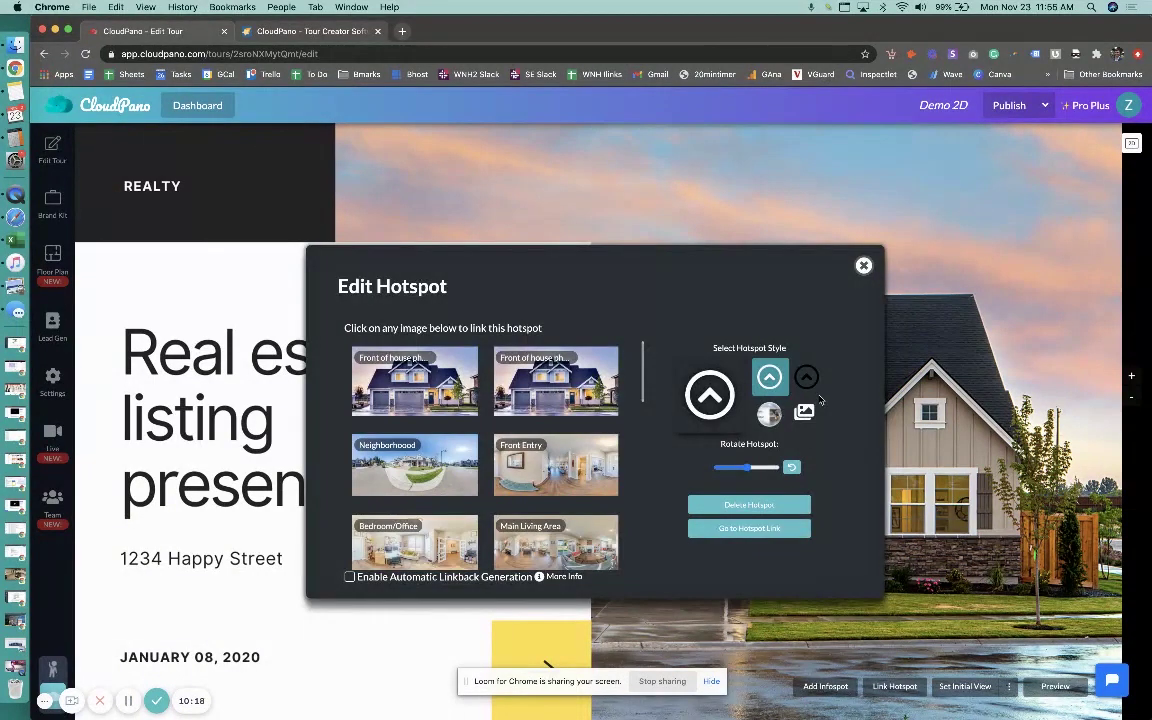
# - Give the hotspot the getstarted image icon, finish it, and open the tour viewer
pyautogui.click(807, 413)
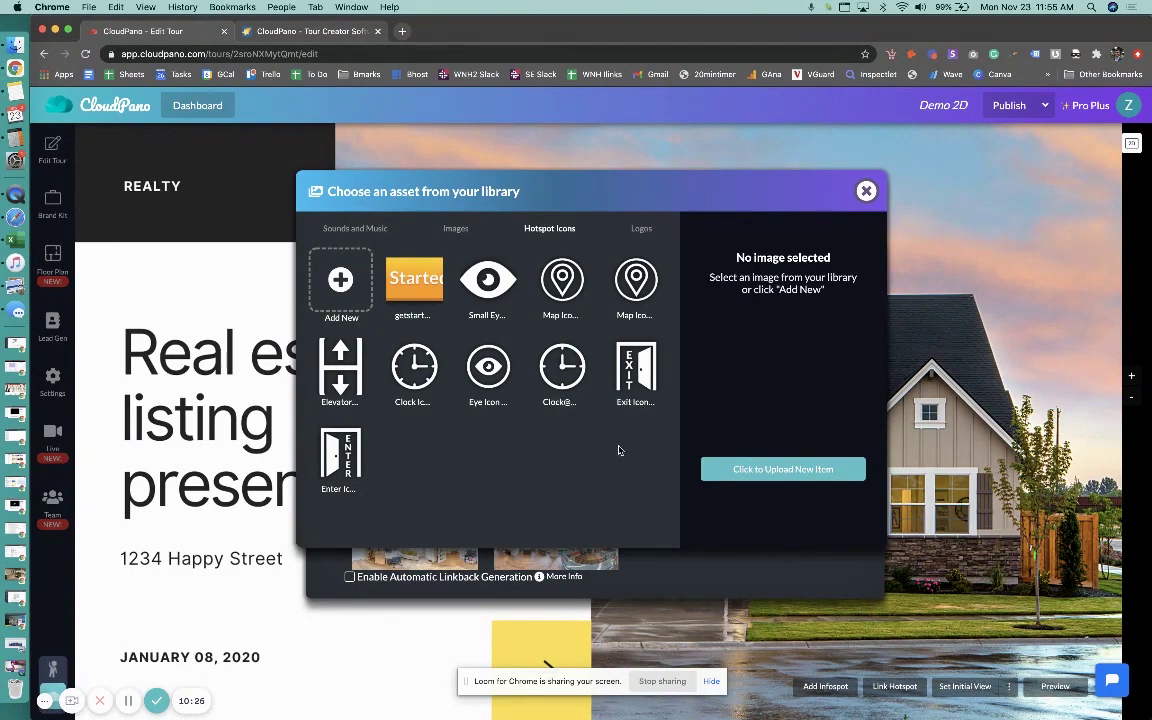
pyautogui.click(411, 288)
pyautogui.click(778, 342)
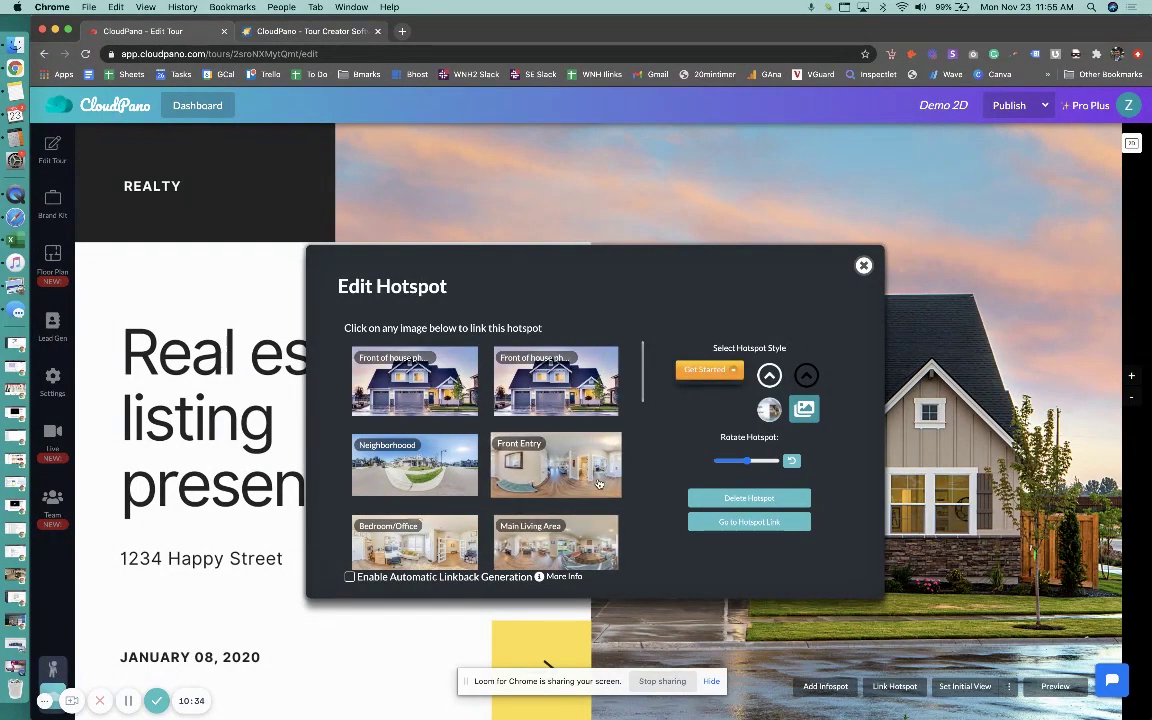
pyautogui.click(573, 548)
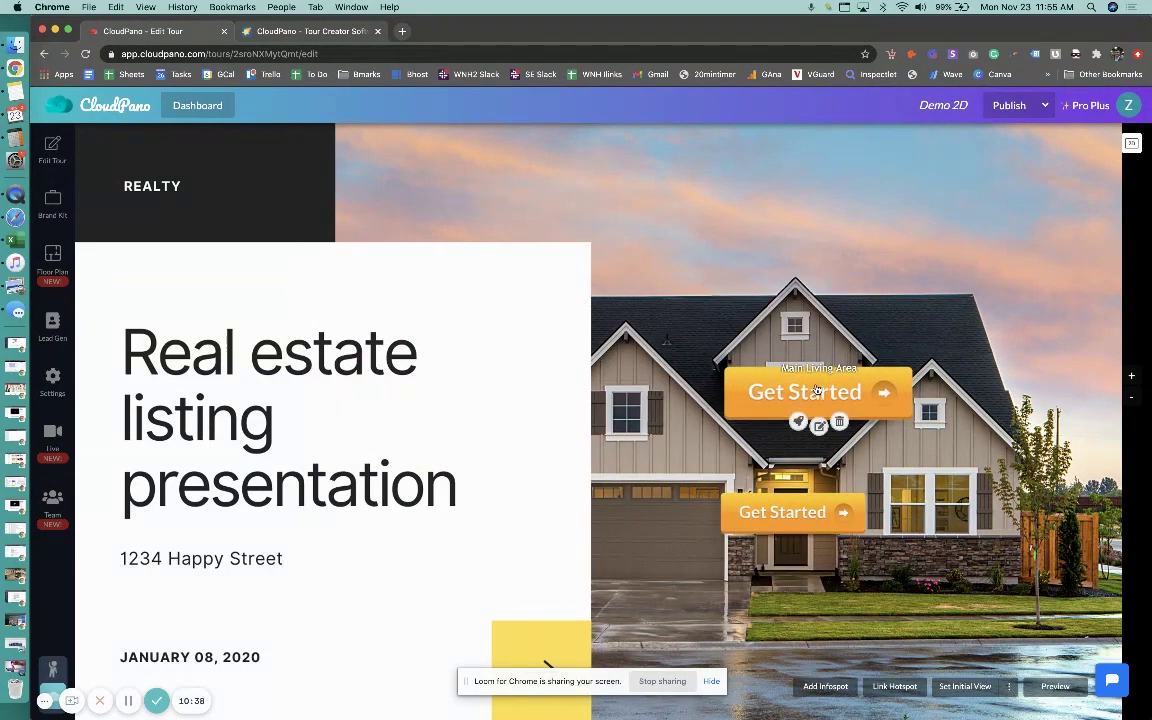
pyautogui.click(1009, 108)
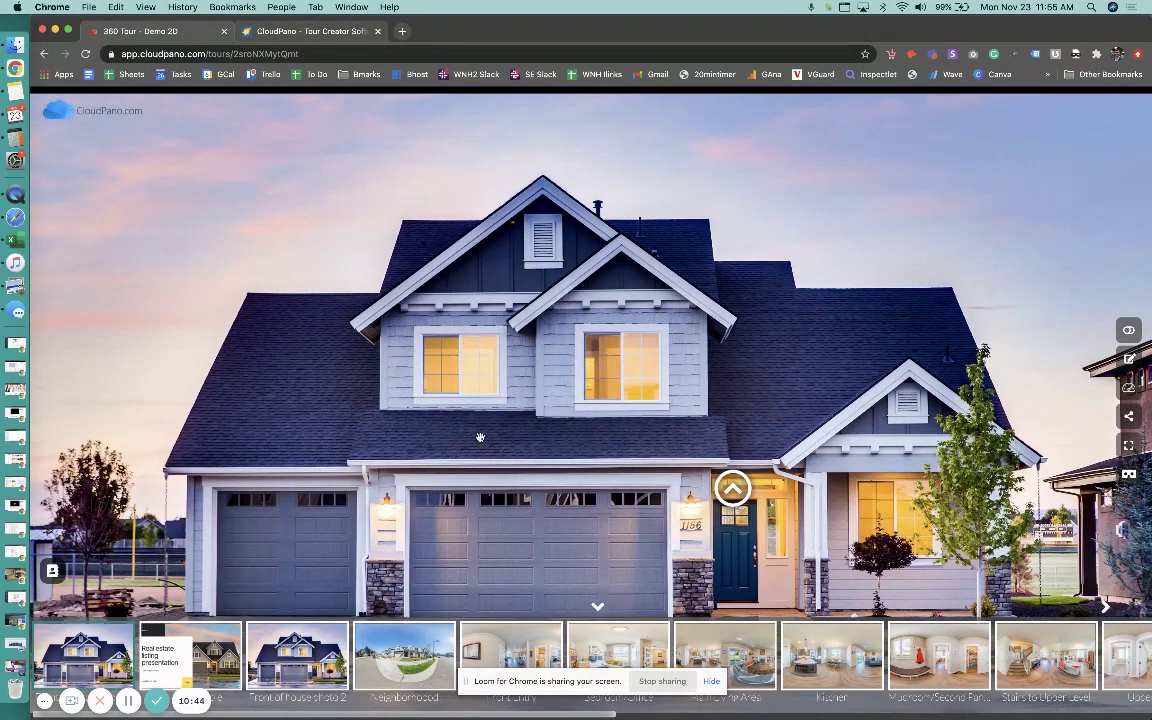
# - From the Real estate presentation scene, follow Get Started into Main Living Area and look around
pyautogui.click(218, 663)
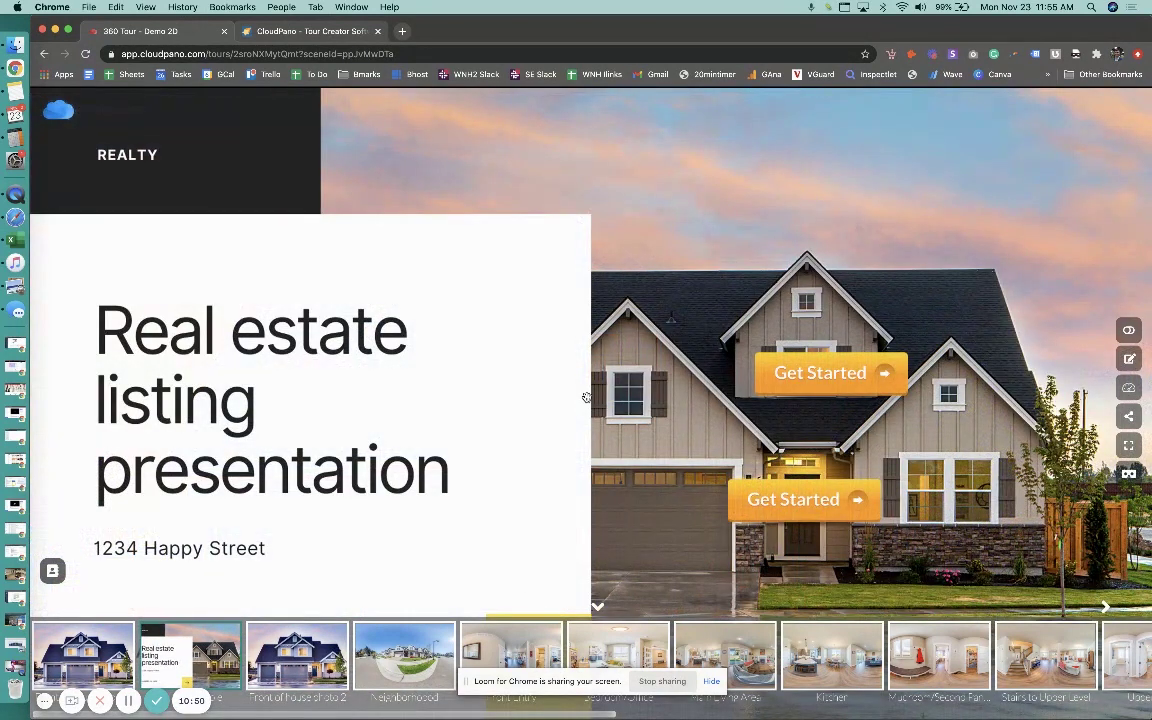
pyautogui.click(849, 382)
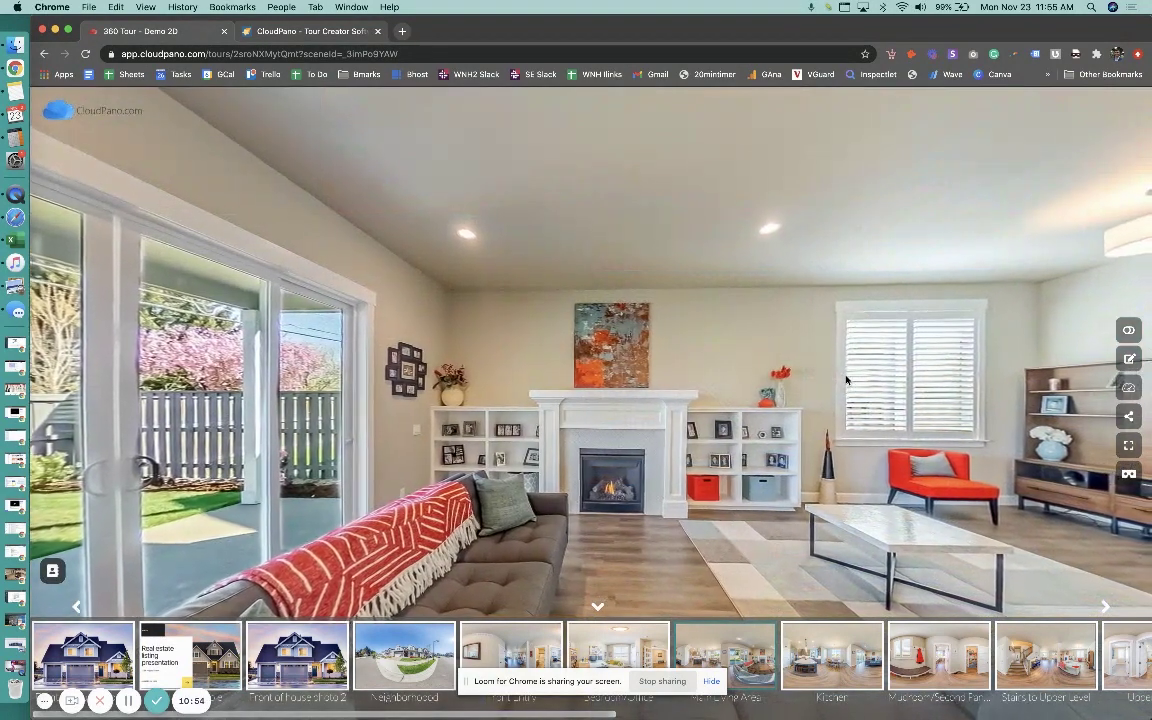
pyautogui.moveTo(841, 375)
pyautogui.mouseDown()
pyautogui.moveTo(782, 385)
pyautogui.moveTo(676, 363)
pyautogui.moveTo(789, 420)
pyautogui.moveTo(683, 405)
pyautogui.moveTo(821, 513)
pyautogui.mouseUp()
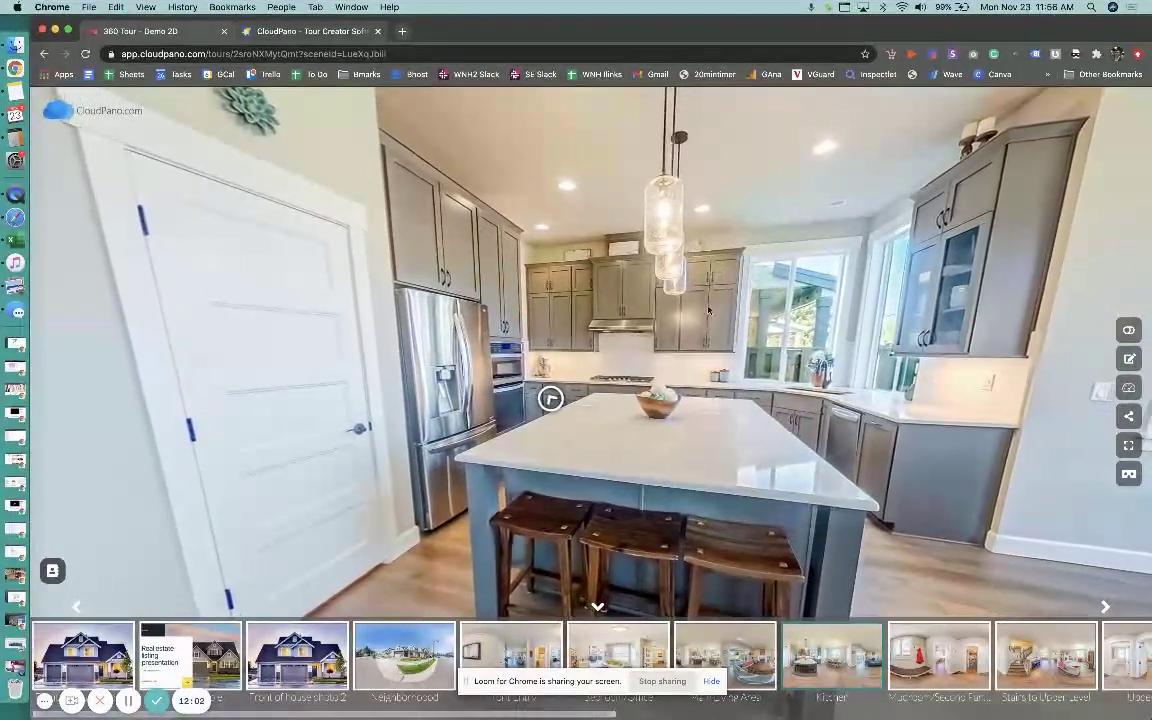
# - Visit Front of house photo 2, then follow the presentation's Get Started into the living area
pyautogui.click(299, 648)
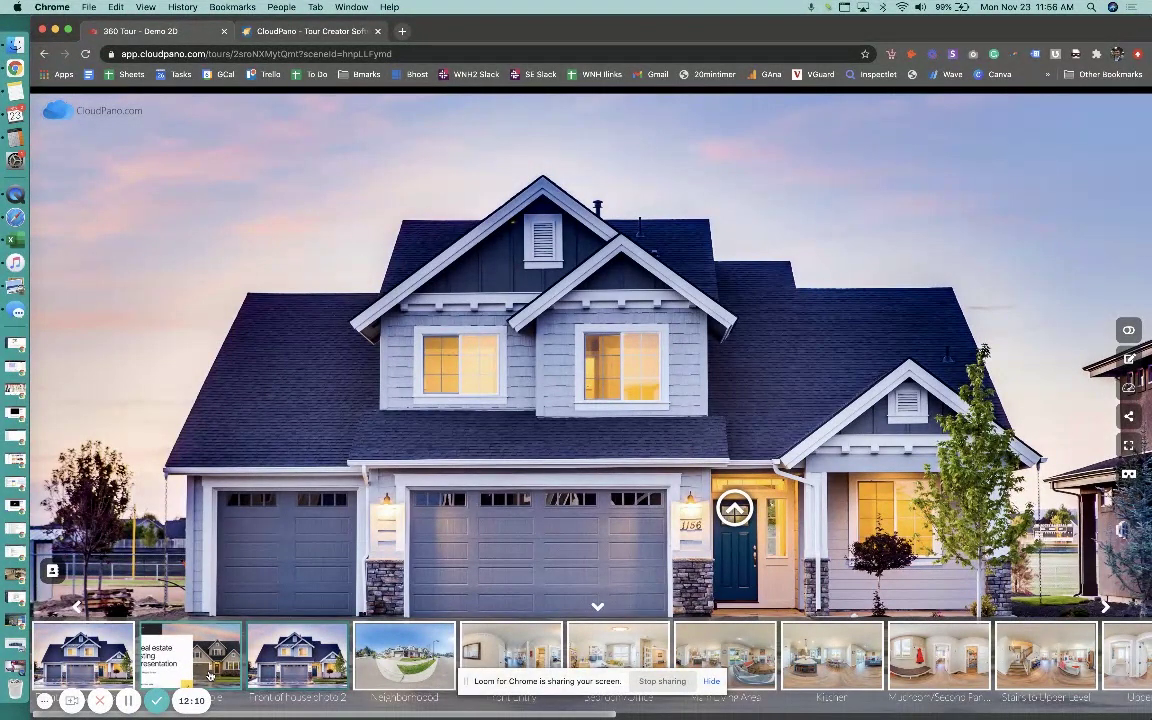
pyautogui.click(209, 671)
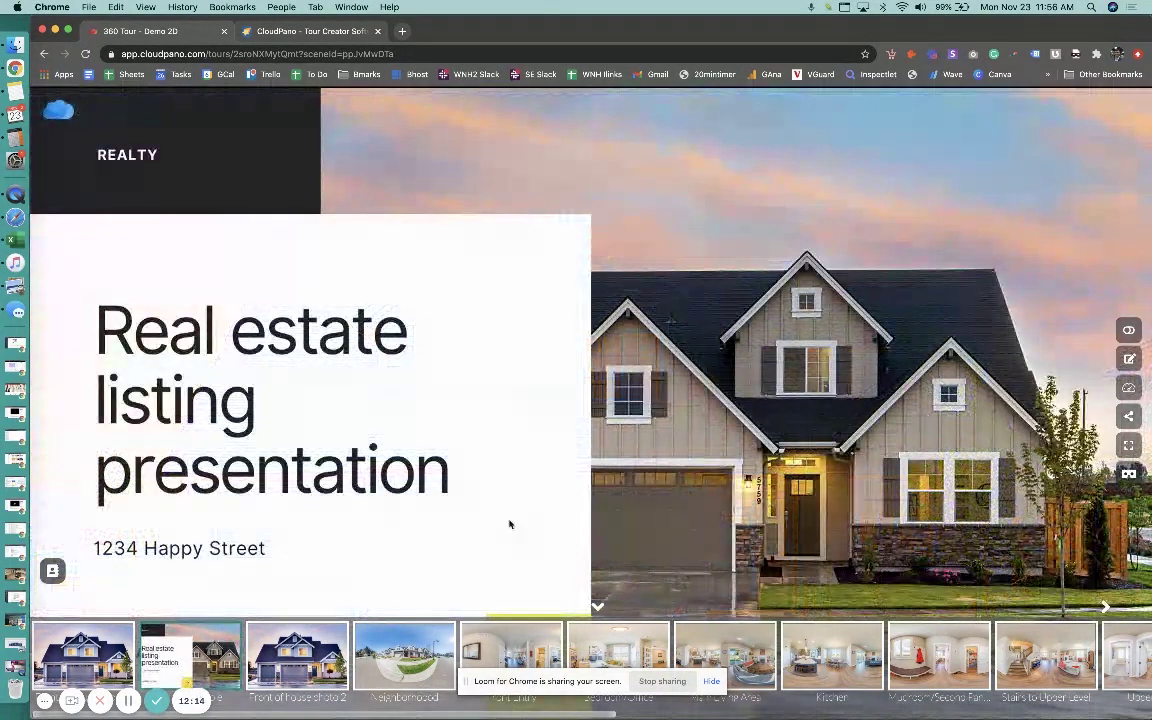
pyautogui.click(597, 609)
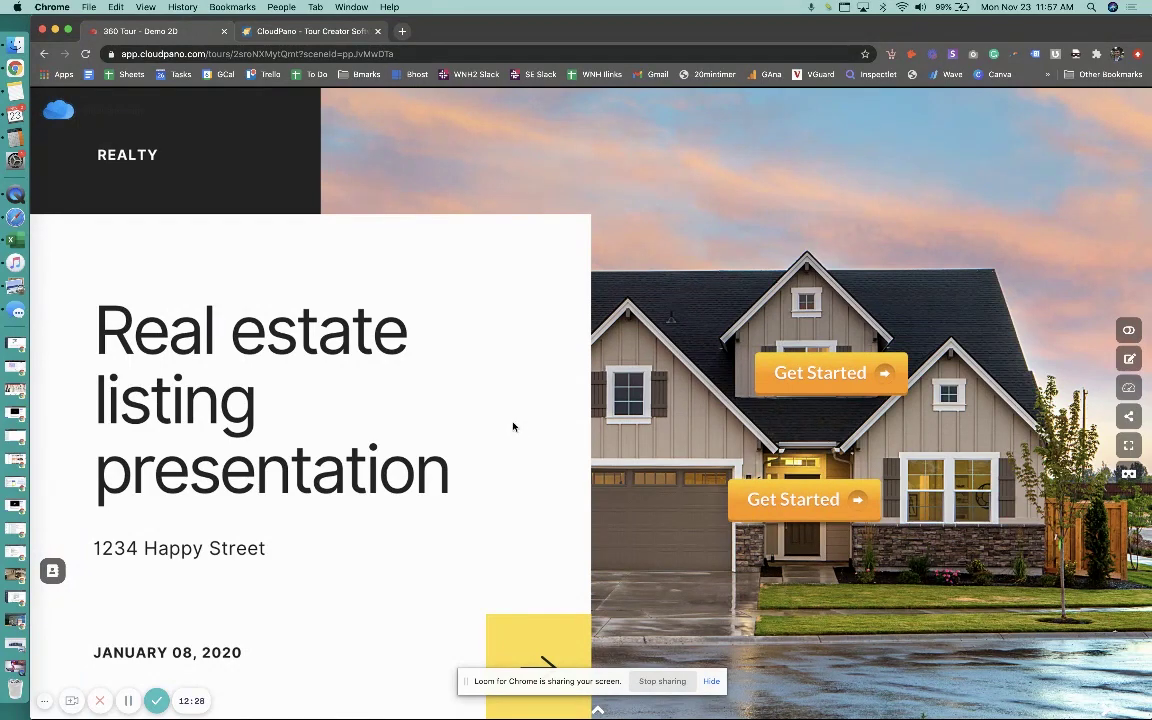
pyautogui.click(704, 337)
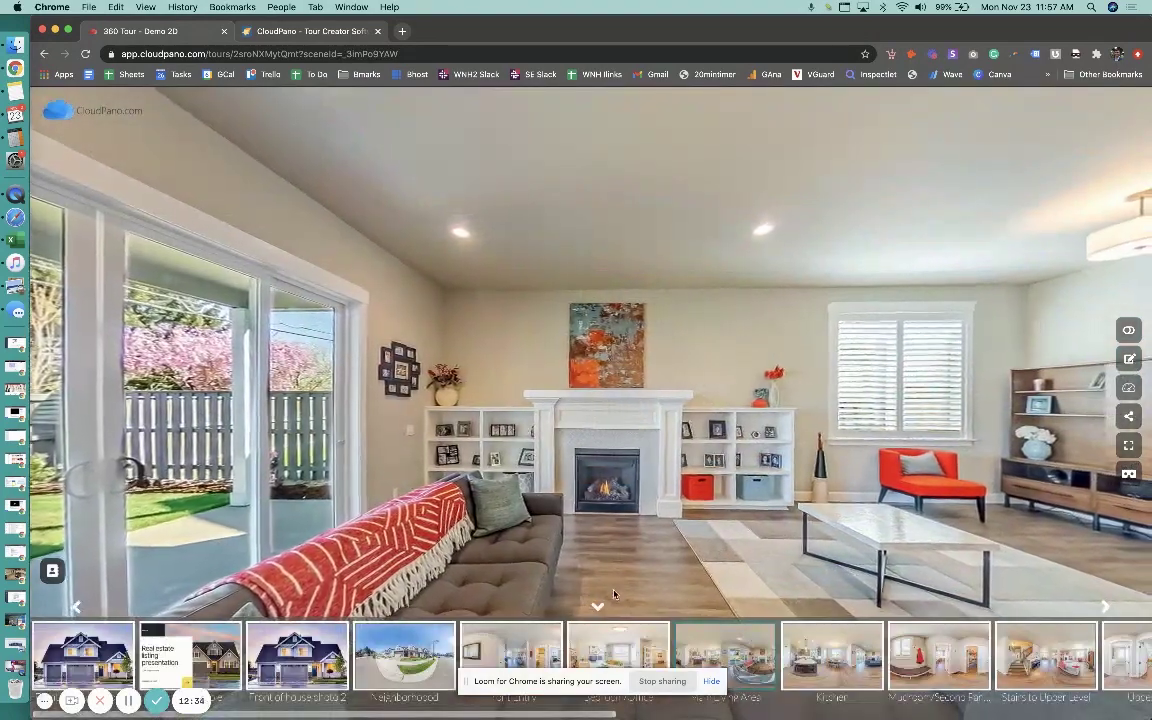
# - Jump to the Bedroom scene, then return to the splash-page presentation scene
pyautogui.hscroll(3, 748, 716)
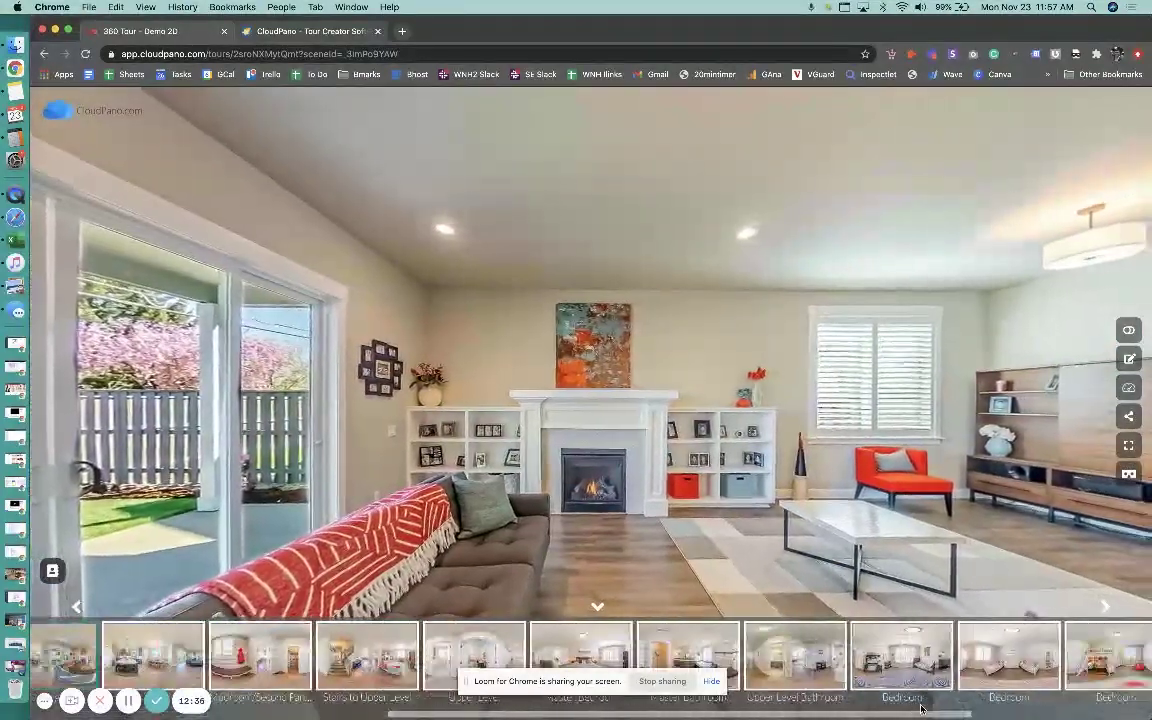
pyautogui.hscroll(5, 748, 660)
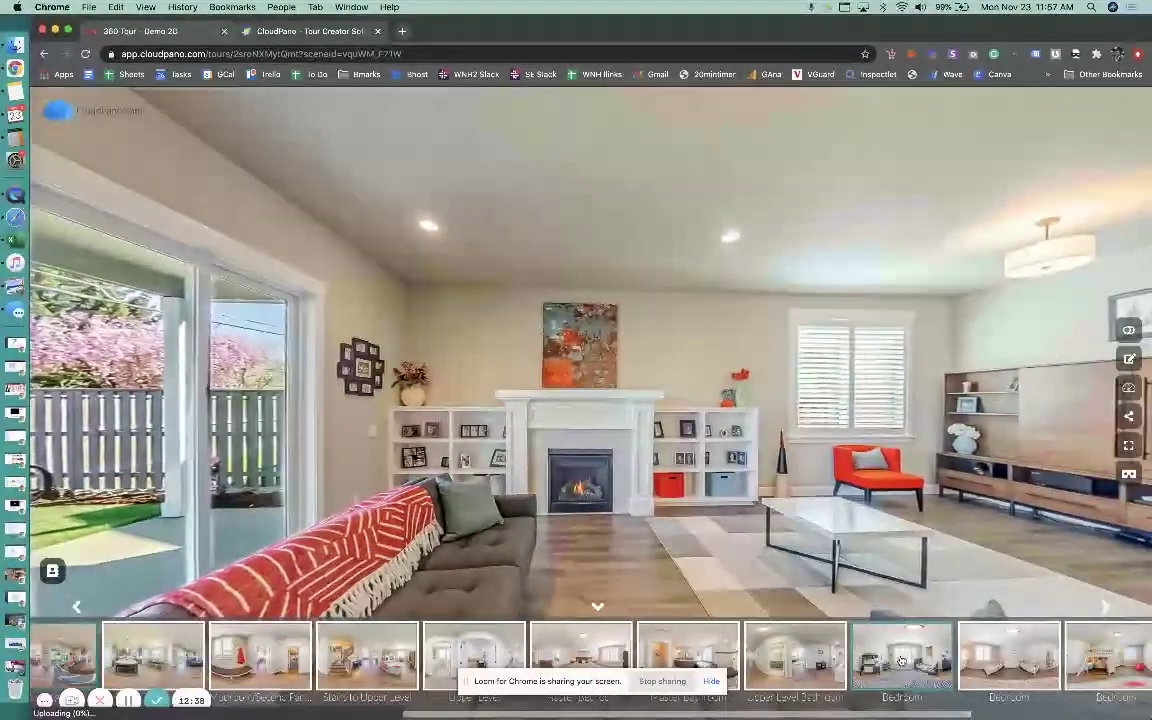
pyautogui.click(900, 662)
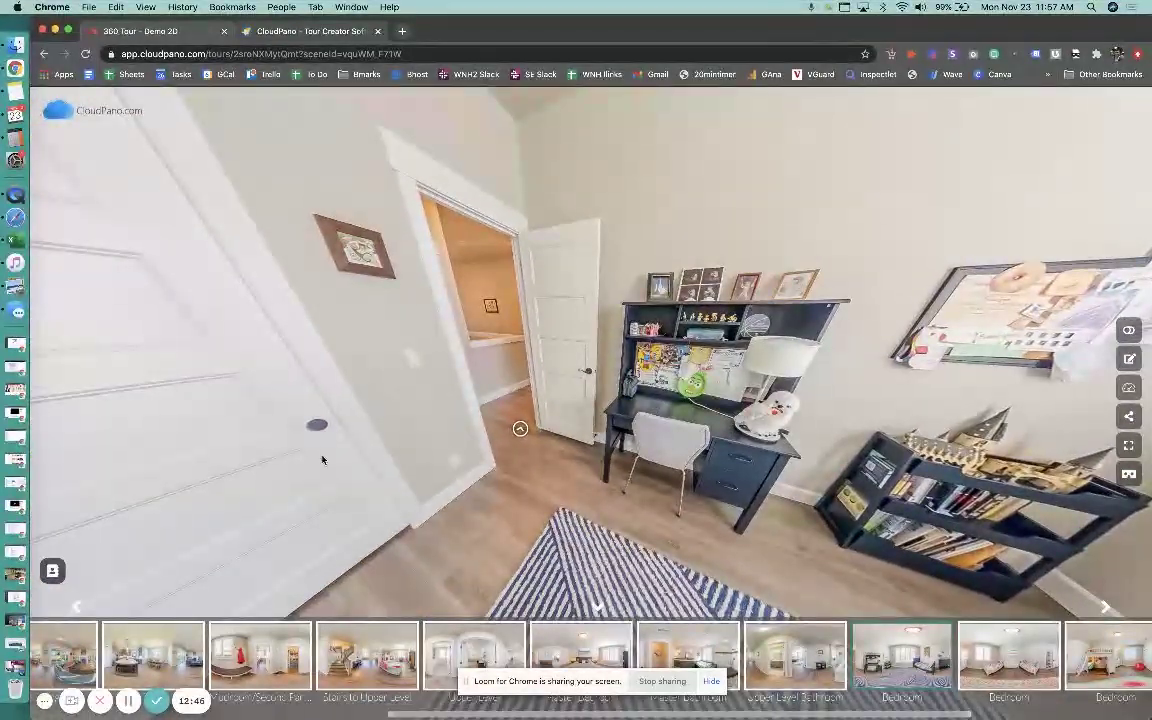
pyautogui.hscroll(-10, 400, 660)
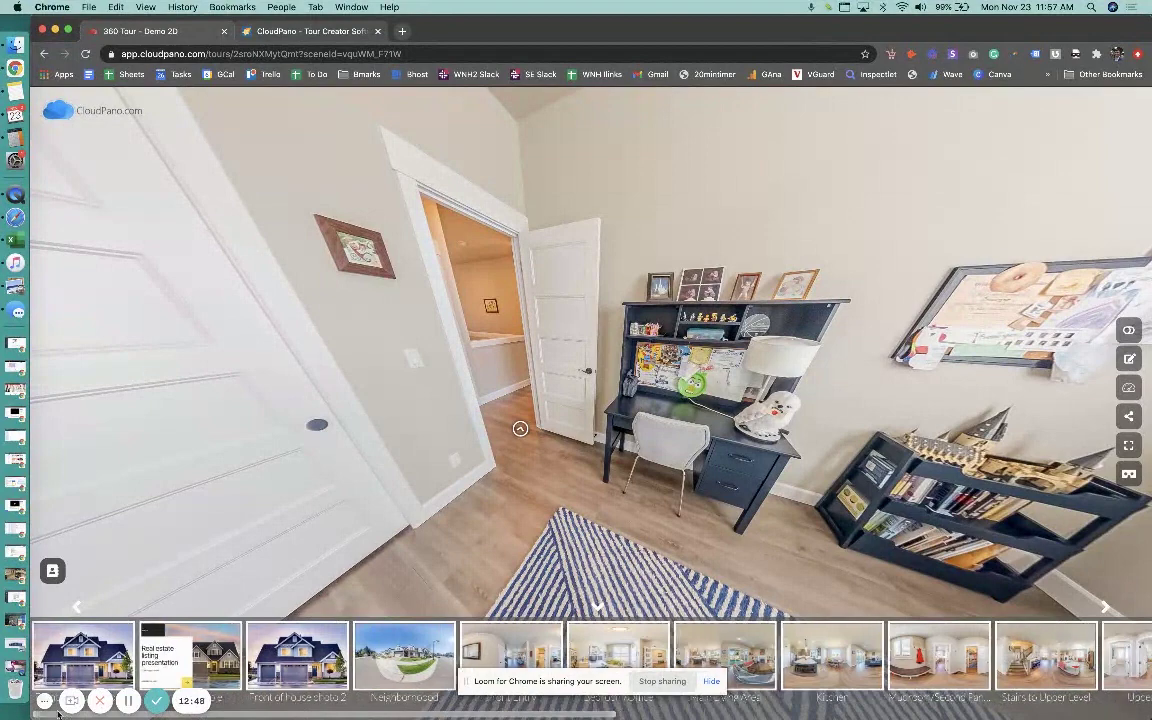
pyautogui.click(153, 645)
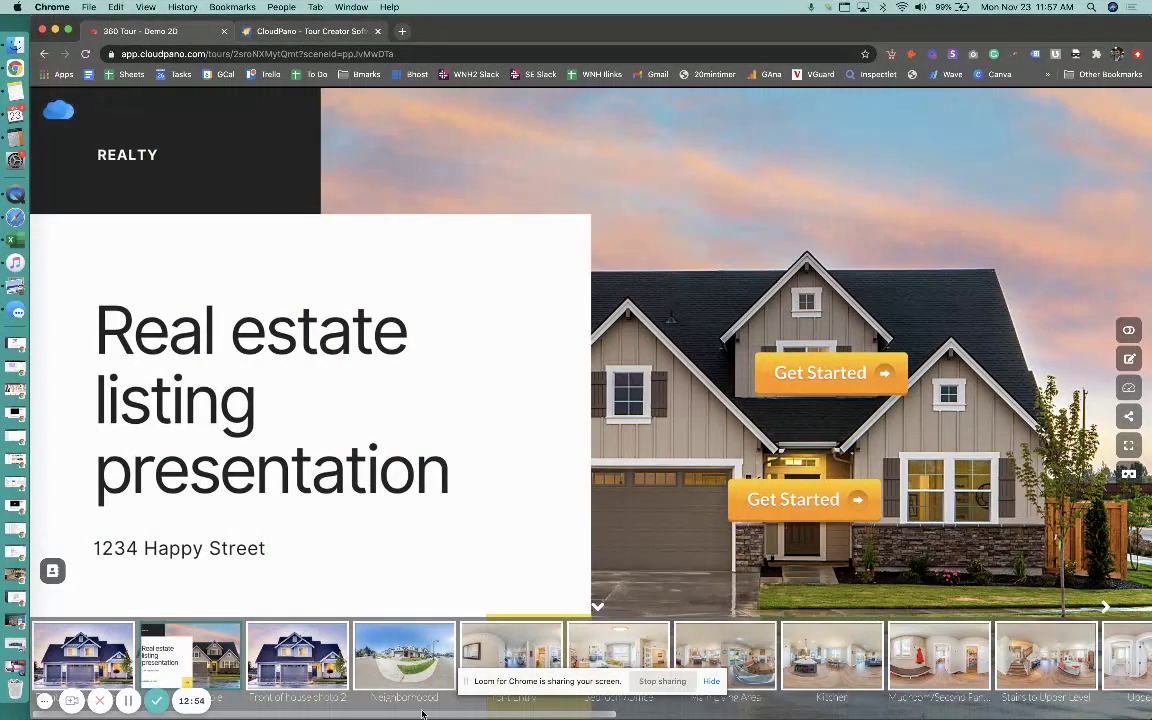
pyautogui.hscroll(5, 410, 660)
pyautogui.hscroll(5, 410, 660)
pyautogui.hscroll(5, 410, 660)
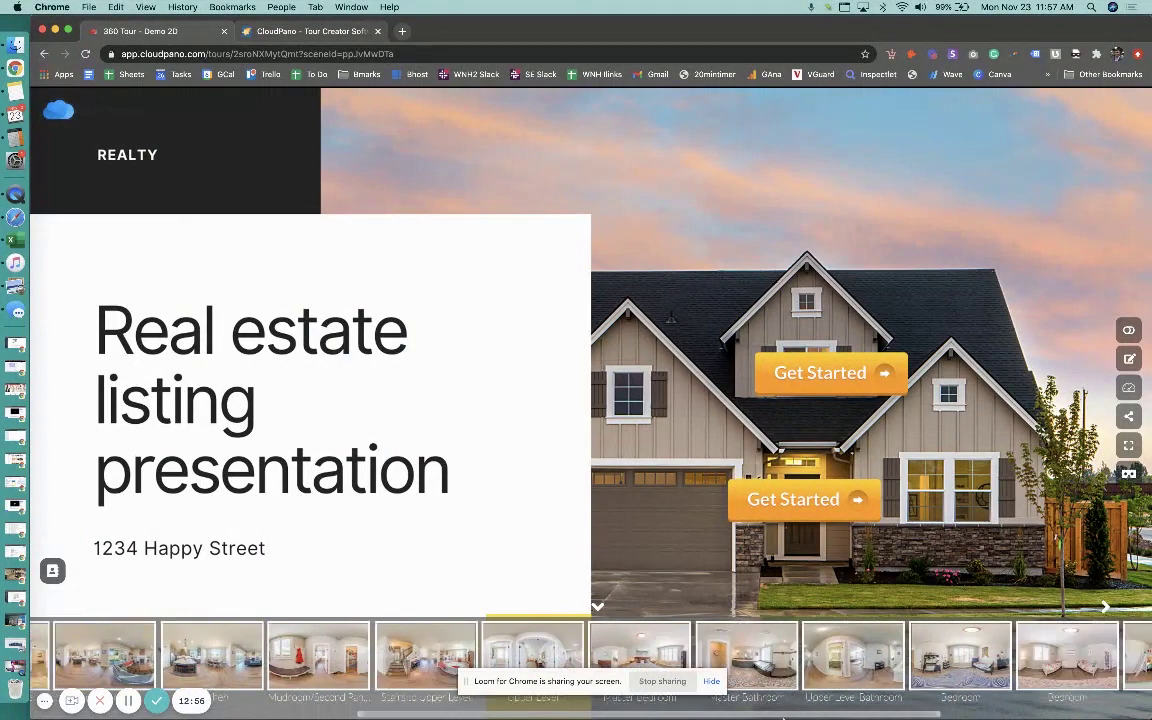
pyautogui.hscroll(5, 410, 660)
pyautogui.hscroll(3, 922, 710)
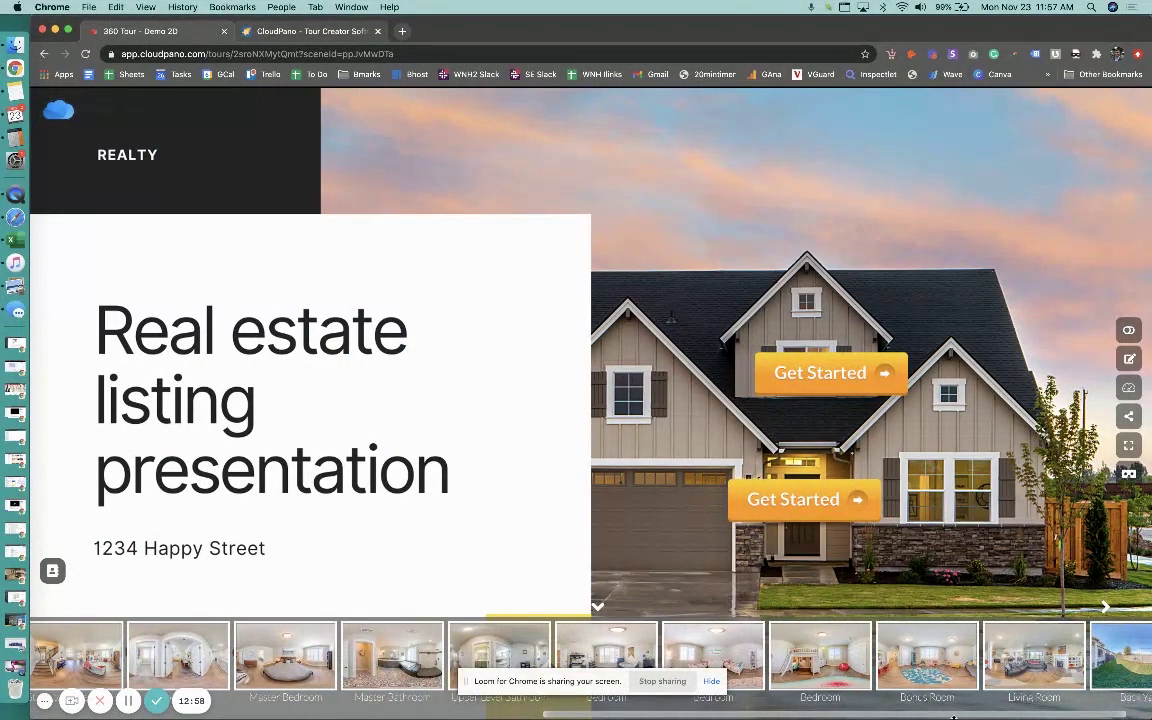
pyautogui.hscroll(2, 963, 717)
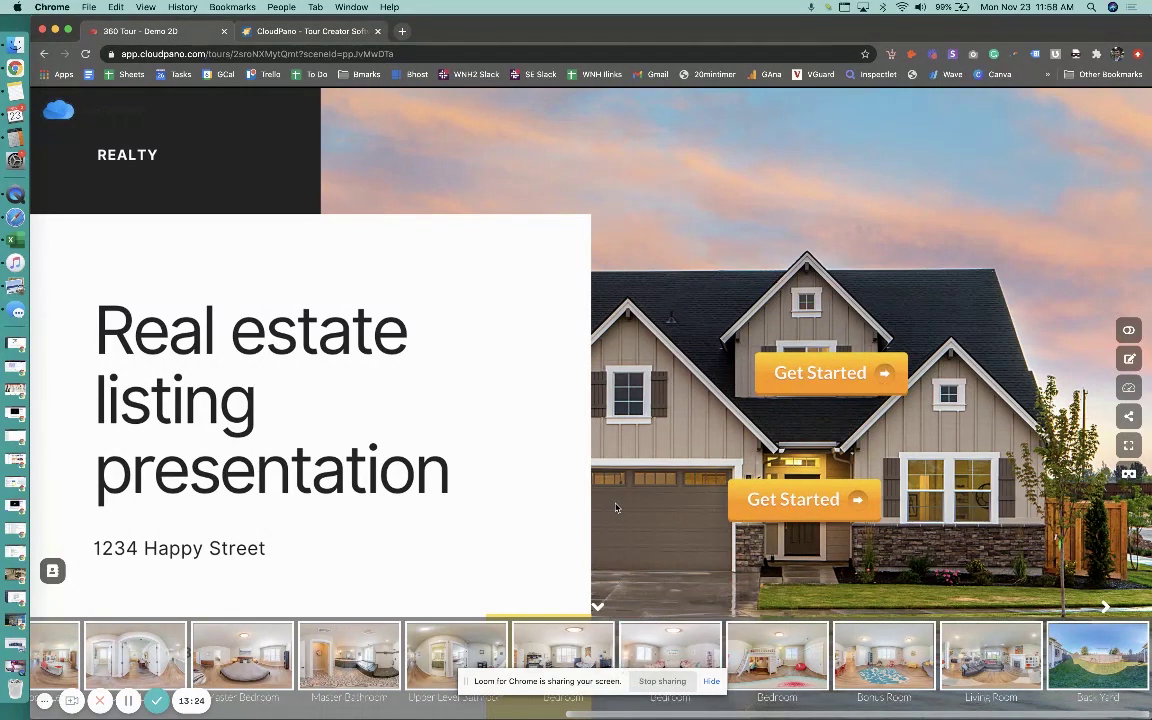
# - On the cloudpano.com tab, open the Features - Go Pro Plus page
pyautogui.click(302, 30)
pyautogui.scroll(10, 832, 101)
pyautogui.scroll(3, 832, 101)
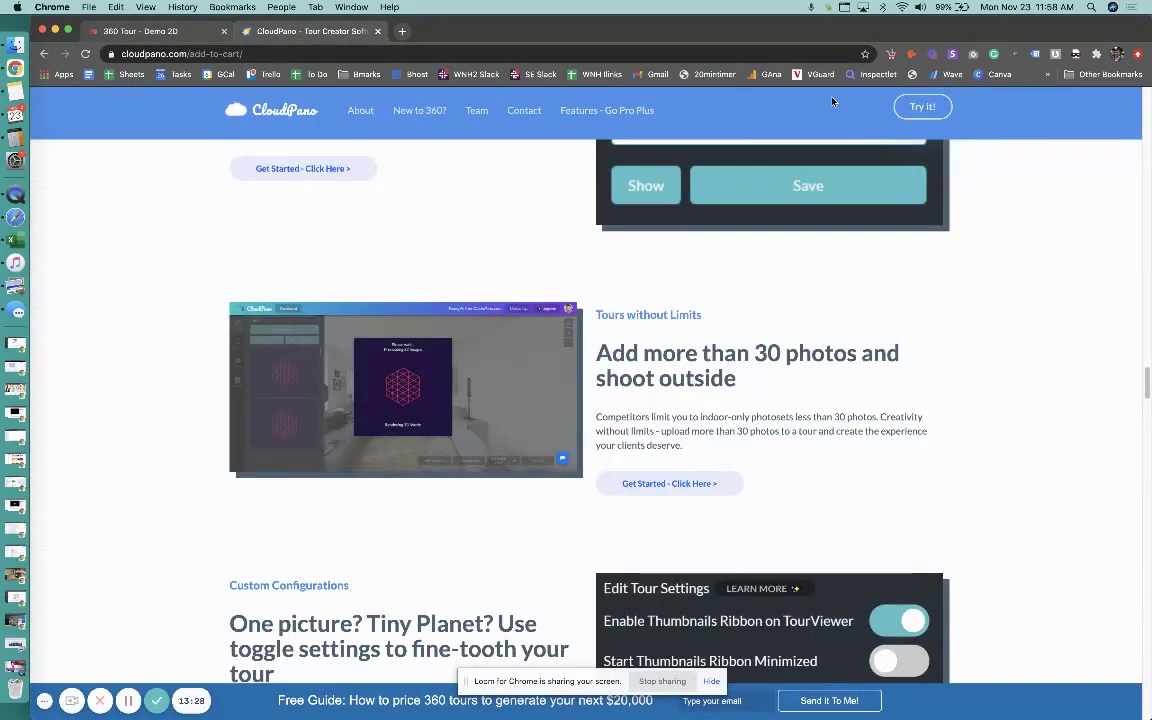
pyautogui.scroll(10, 831, 101)
pyautogui.scroll(10, 600, 140)
pyautogui.scroll(10, 599, 120)
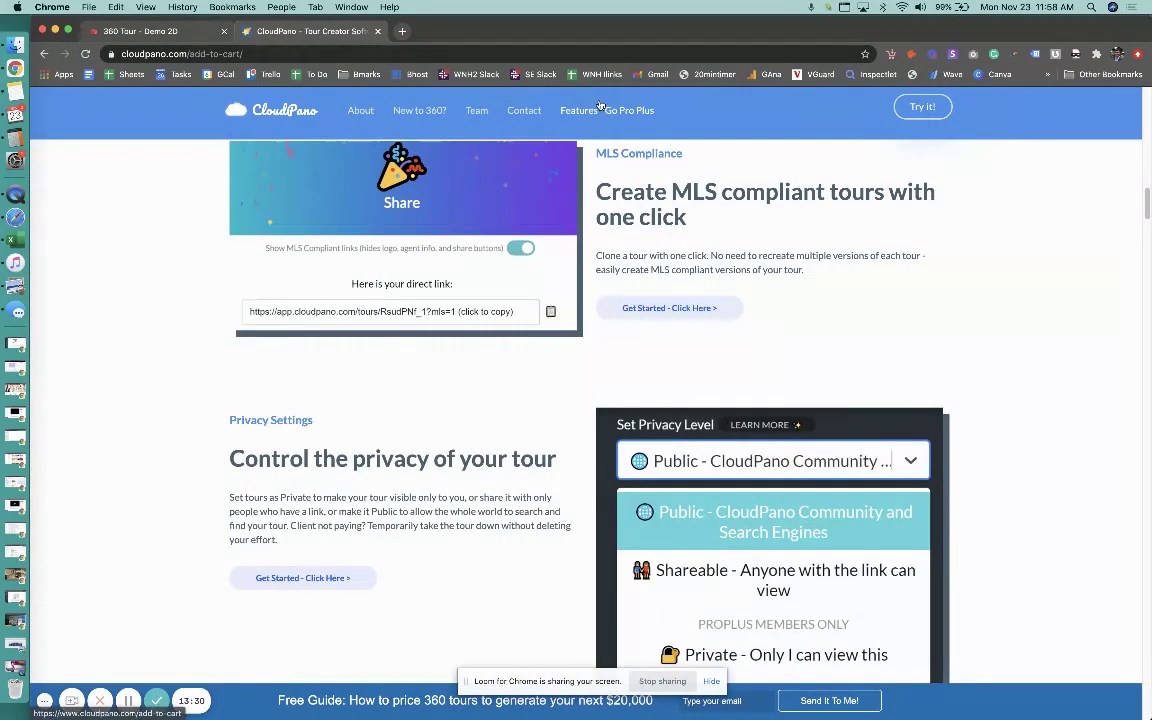
pyautogui.click(600, 110)
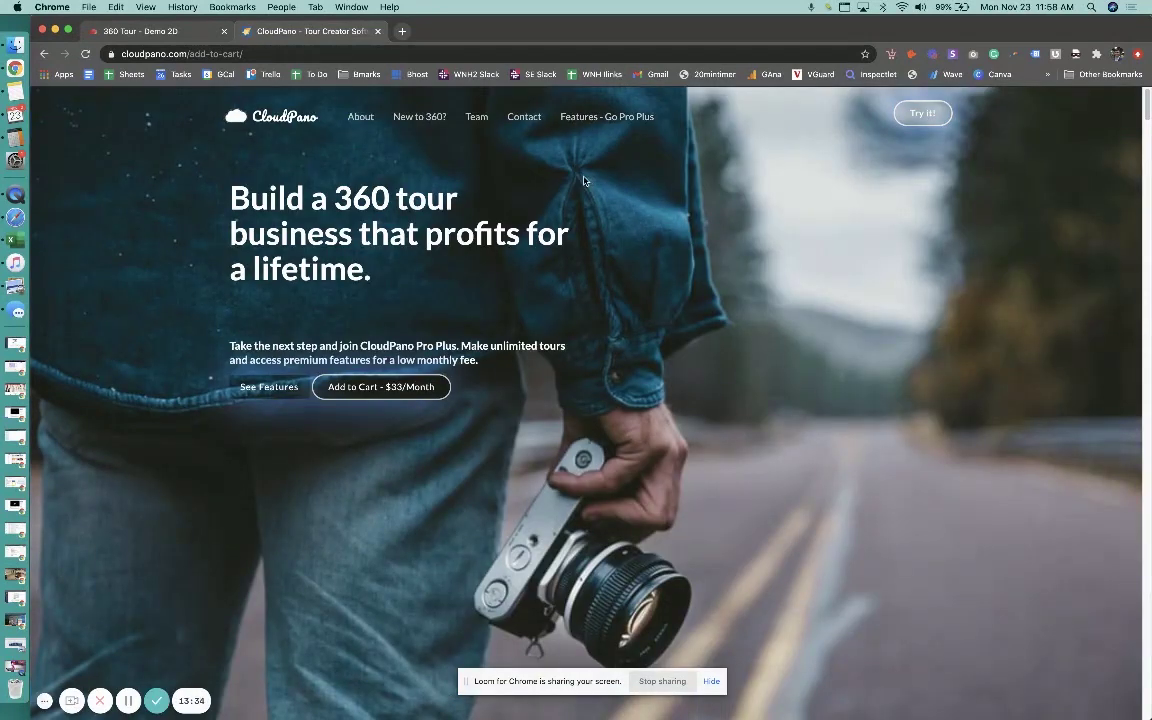
# - Scroll through the Pro Plus features down to ambient soundscapes and floorplans
pyautogui.scroll(-2, 416, 274)
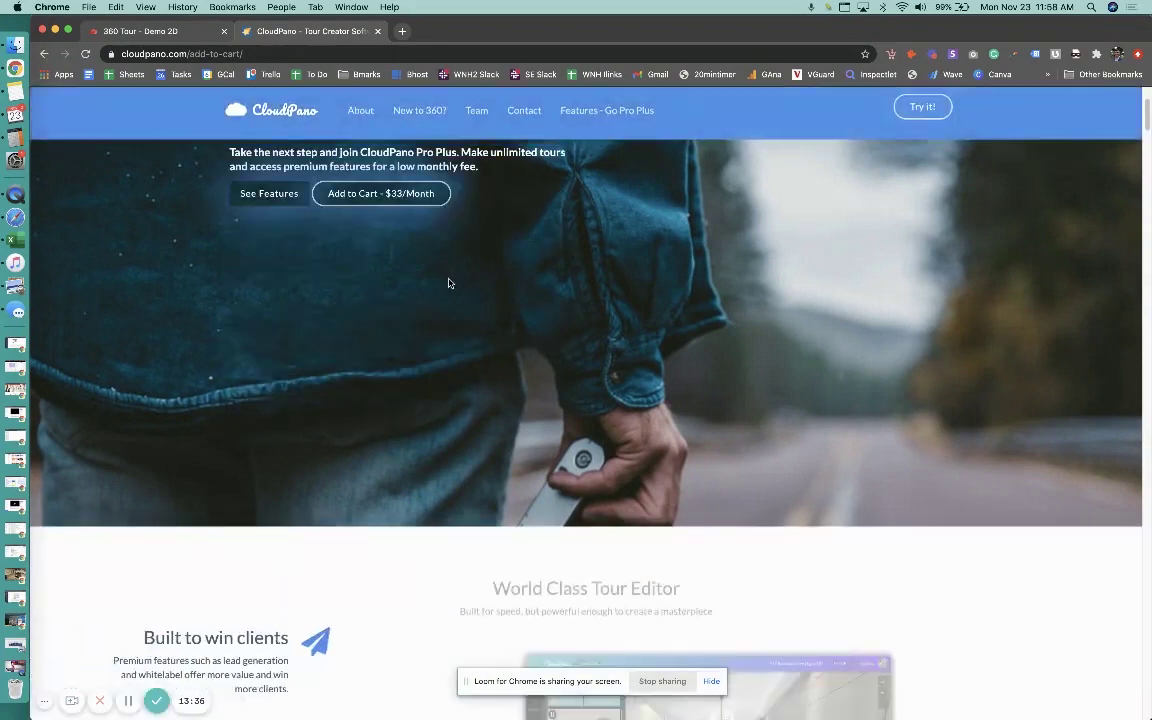
pyautogui.scroll(-5, 447, 283)
pyautogui.scroll(-3, 450, 285)
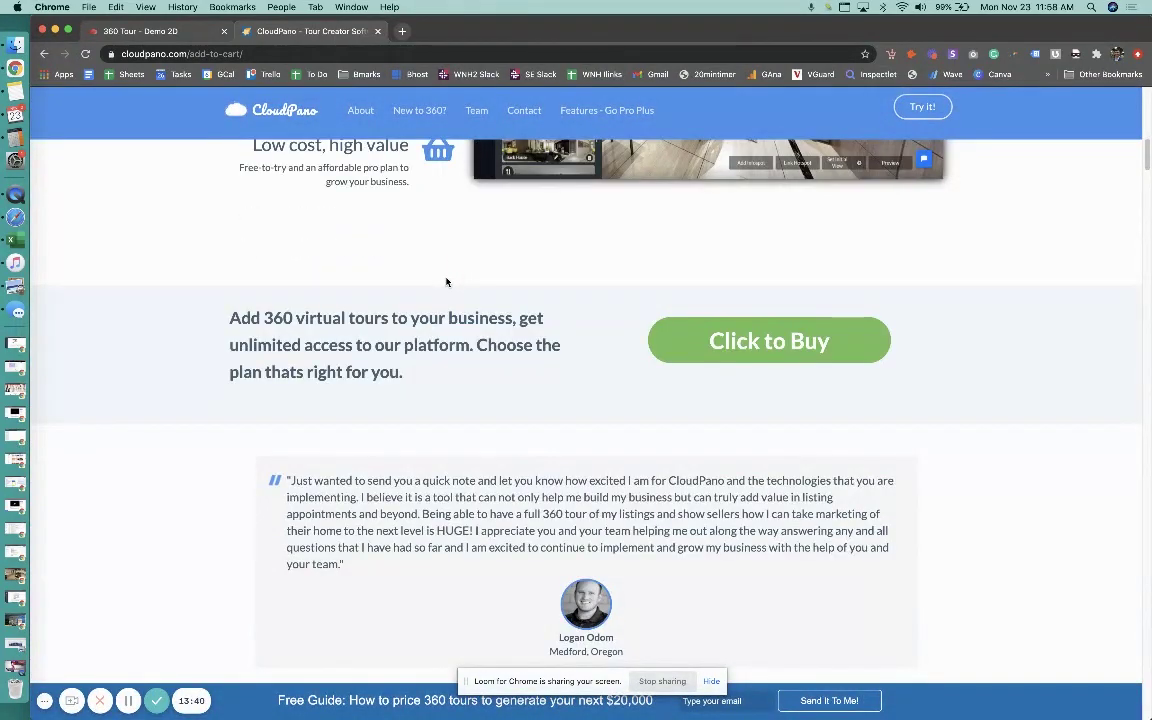
pyautogui.scroll(-5, 448, 285)
pyautogui.scroll(-4, 350, 300)
pyautogui.scroll(-3, 252, 321)
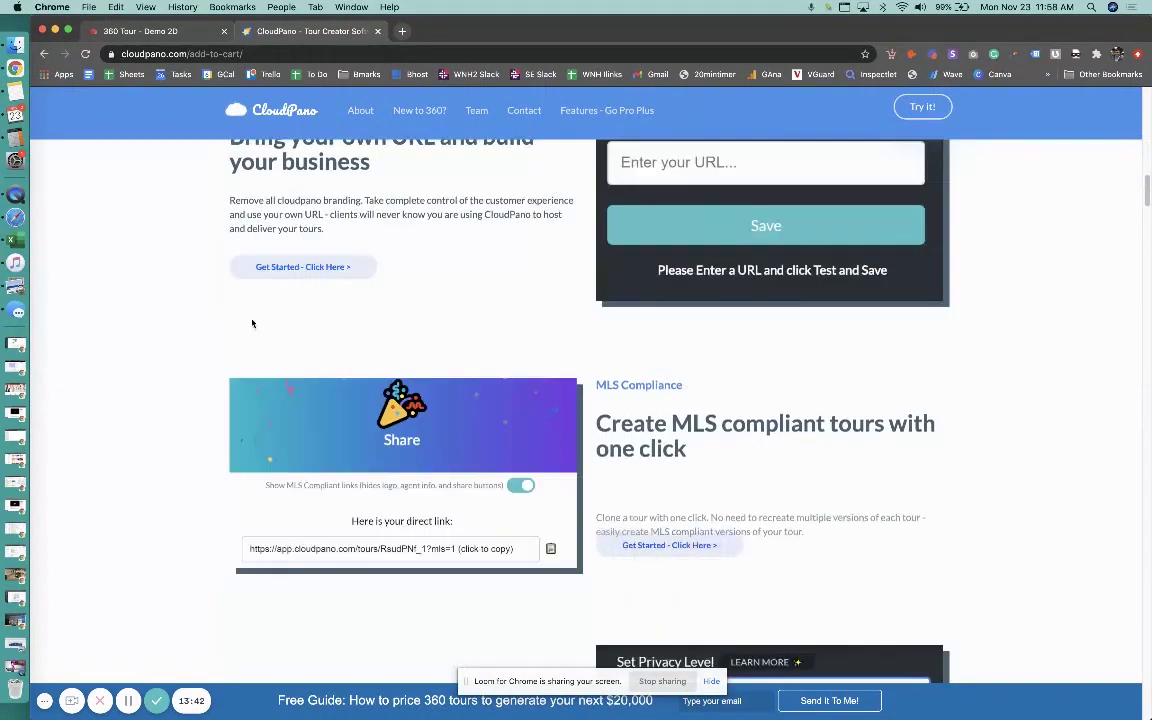
pyautogui.scroll(-3, 179, 331)
pyautogui.scroll(-7, 179, 330)
pyautogui.scroll(-9, 180, 329)
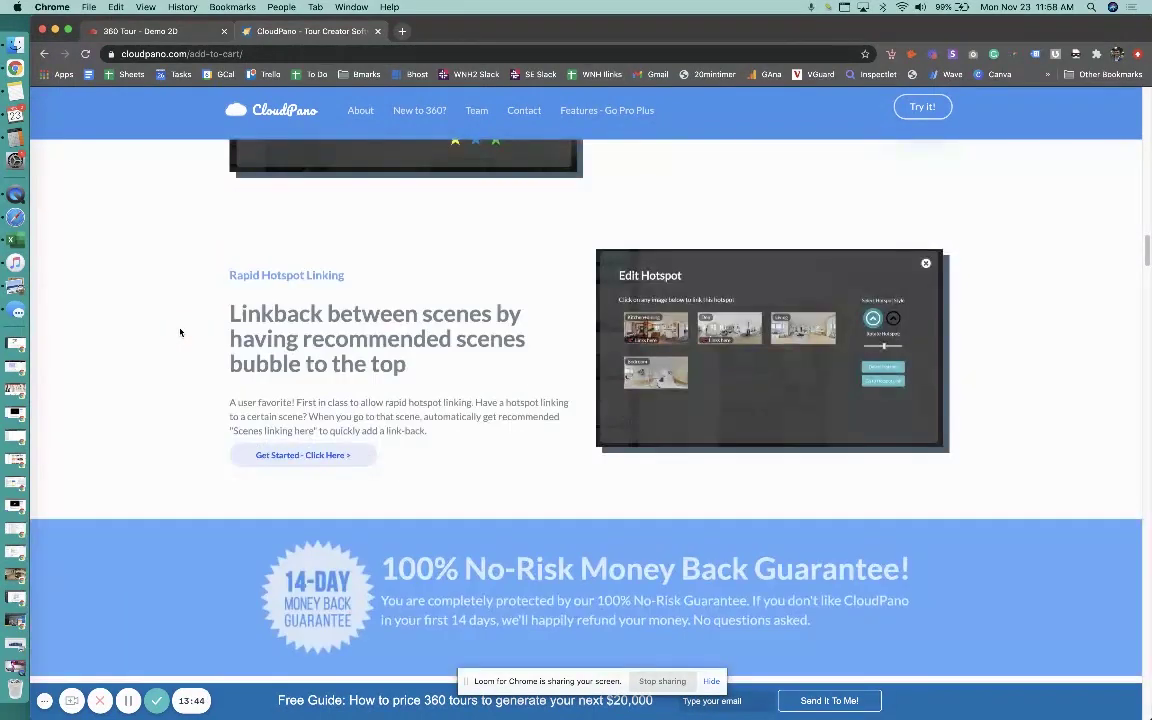
pyautogui.scroll(-4, 180, 327)
pyautogui.scroll(-4, 183, 326)
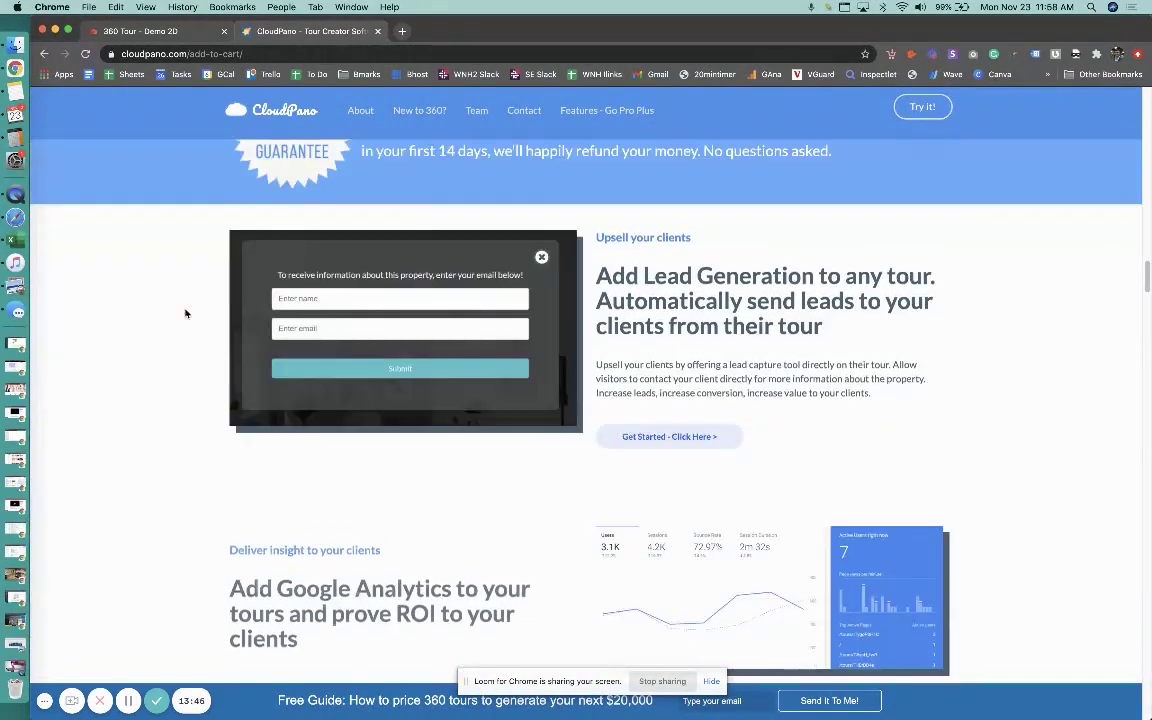
pyautogui.scroll(-9, 185, 314)
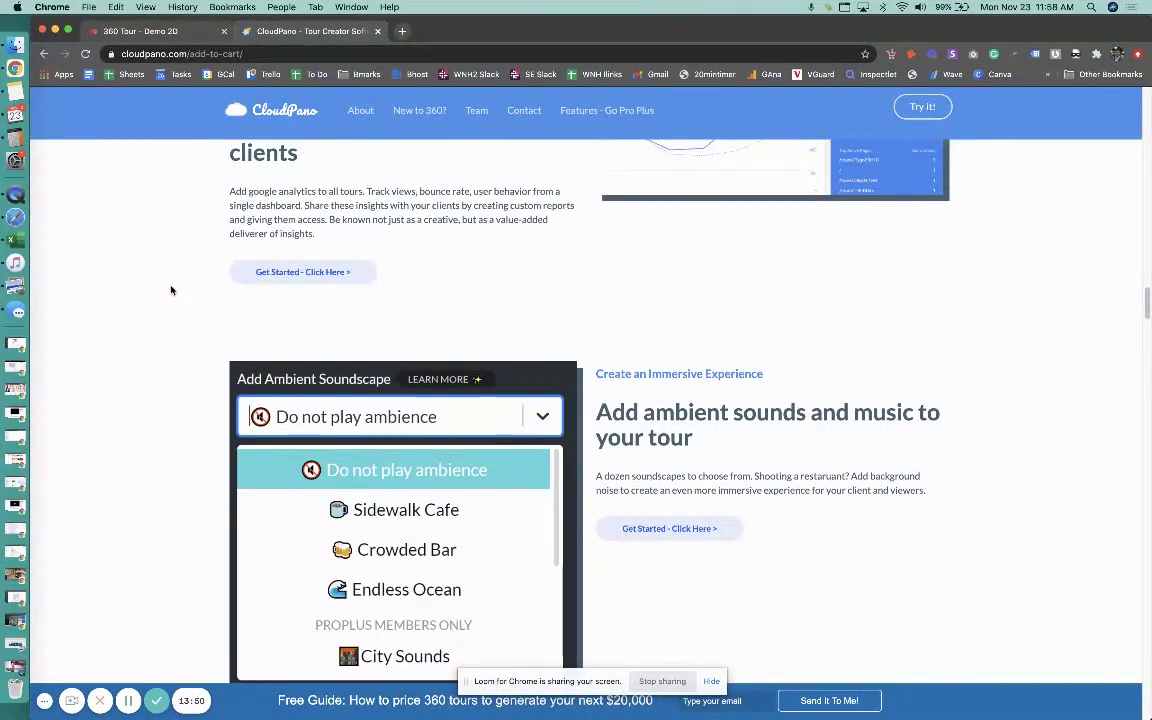
pyautogui.scroll(-4, 165, 300)
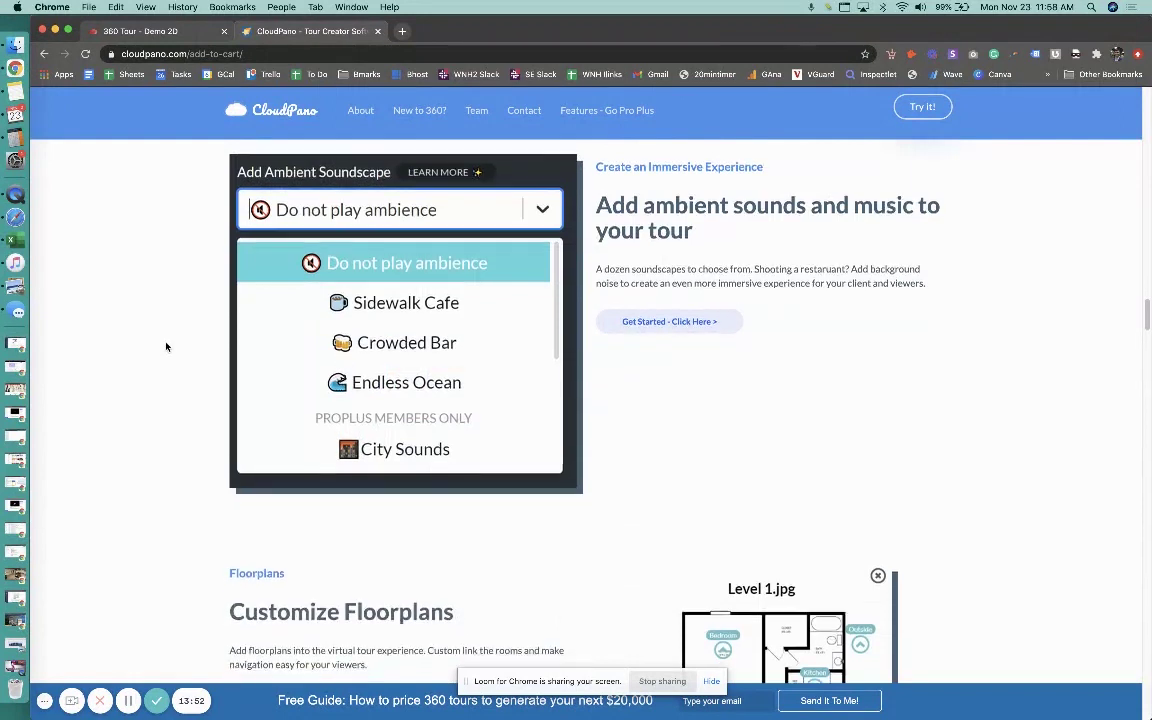
pyautogui.scroll(-1, 165, 339)
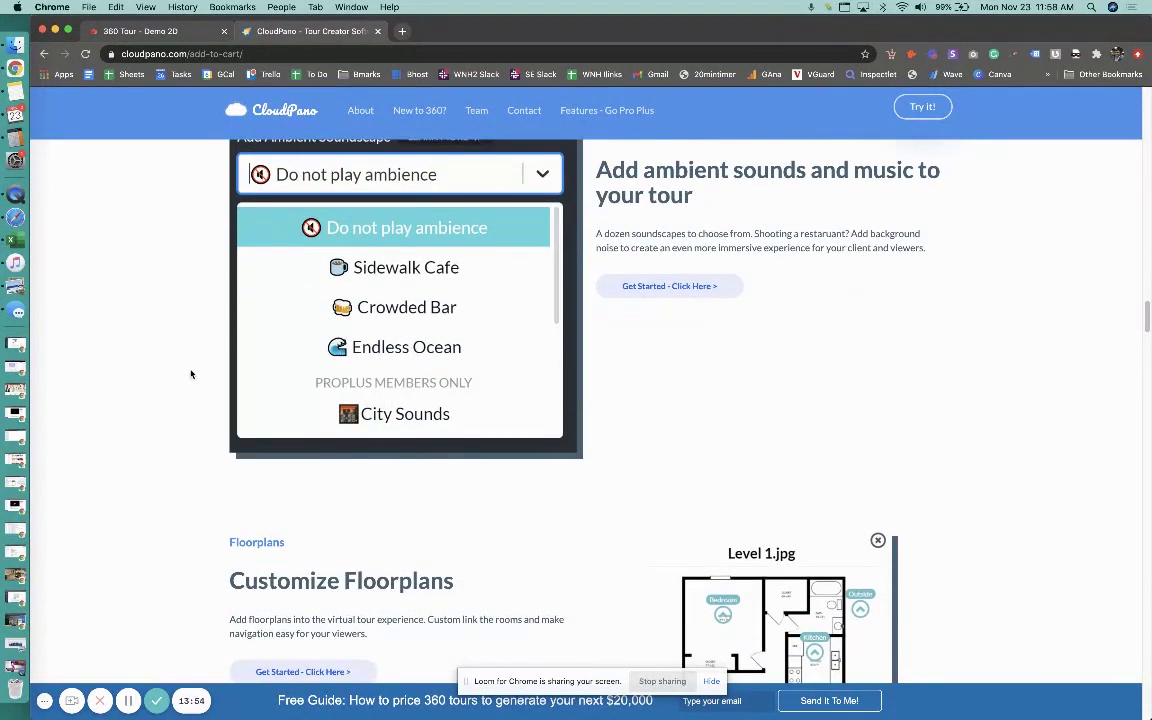